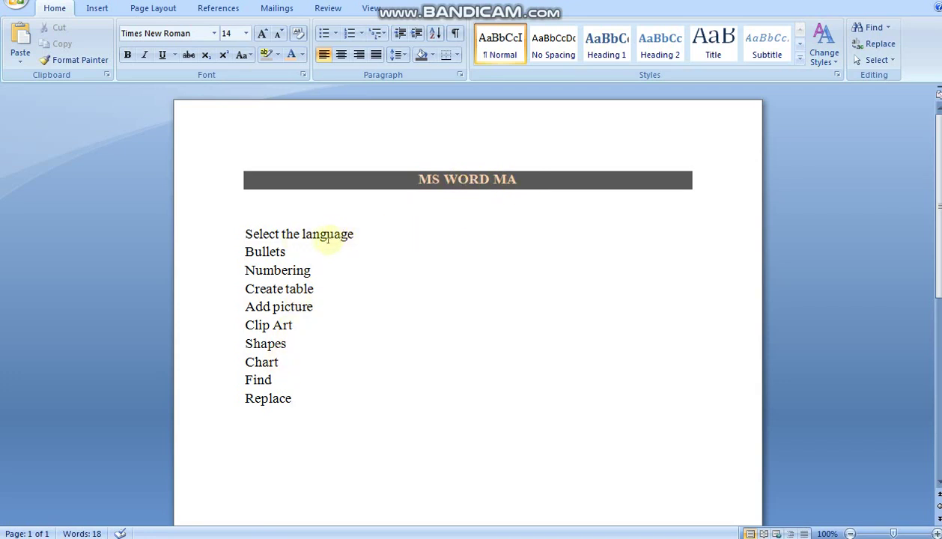
# Set Times New Roman, 12 pt as the default font in the Font dialog and confirm
pyautogui.moveTo(355, 234); pyautogui.dragTo(242, 235)
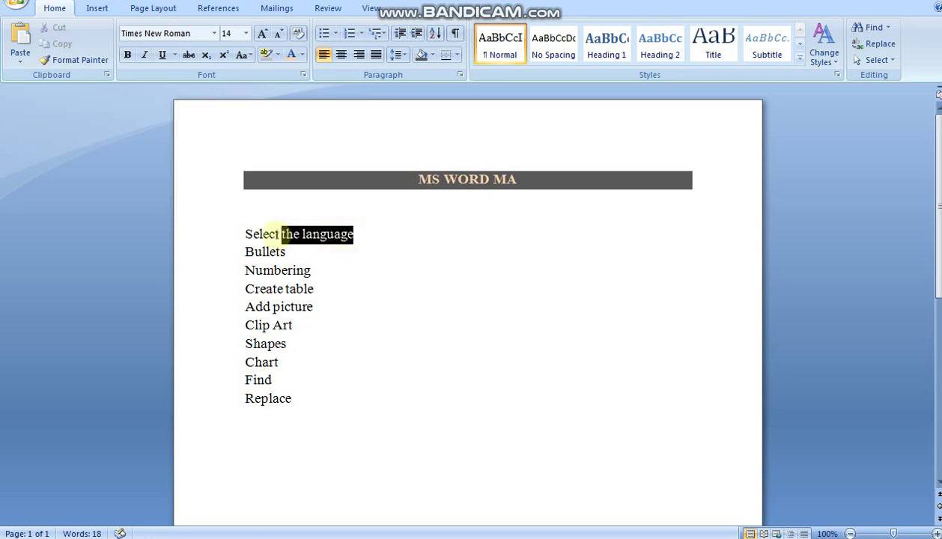
pyautogui.click(303, 75)
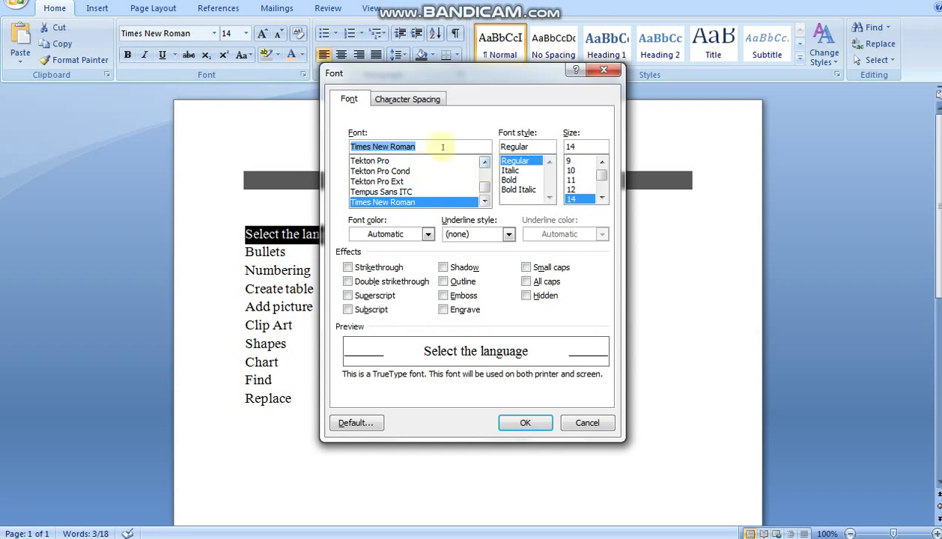
pyautogui.click(423, 148)
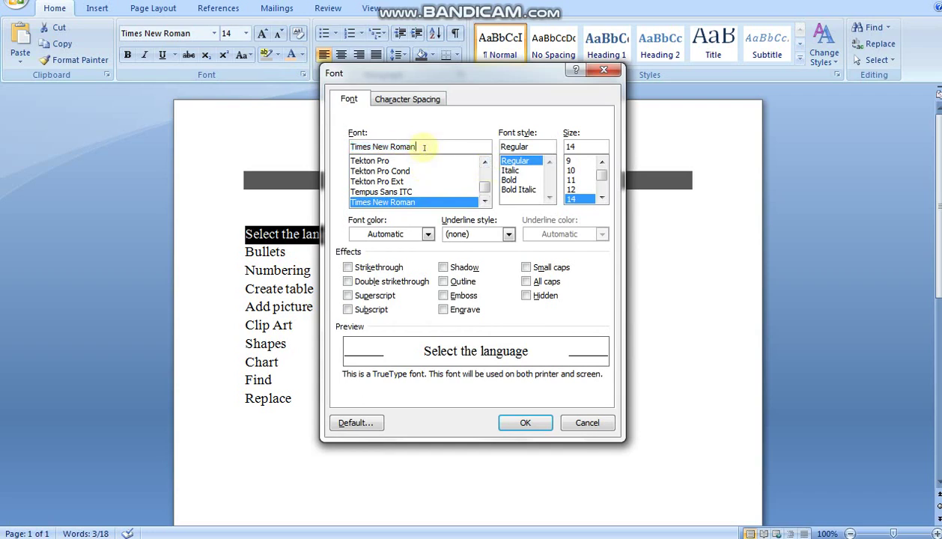
pyautogui.press('BackSpace')
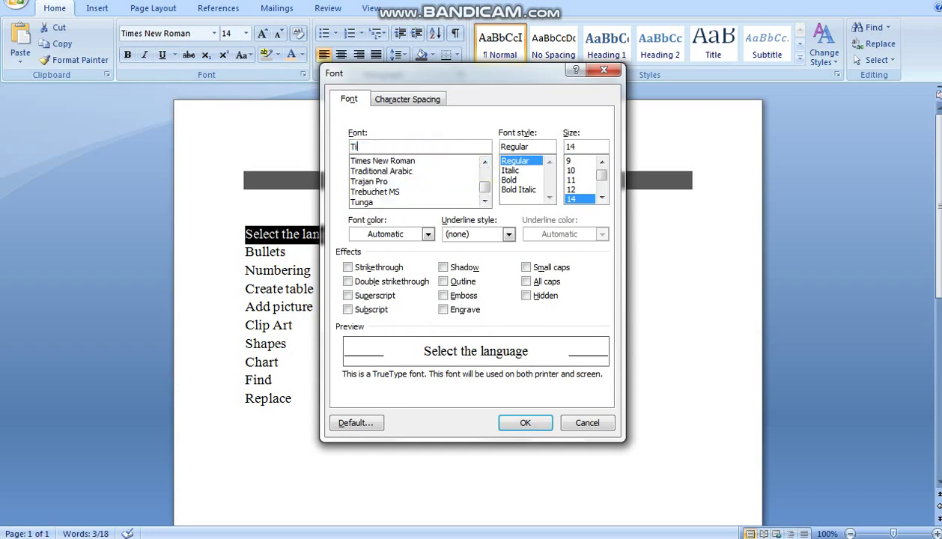
pyautogui.press('BackSpace')
pyautogui.press('BackSpace')
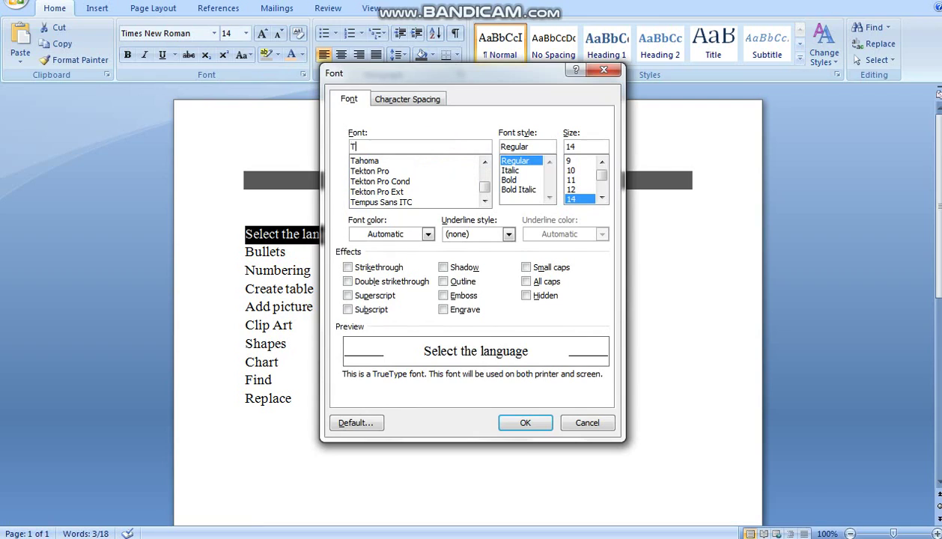
pyautogui.write('i')
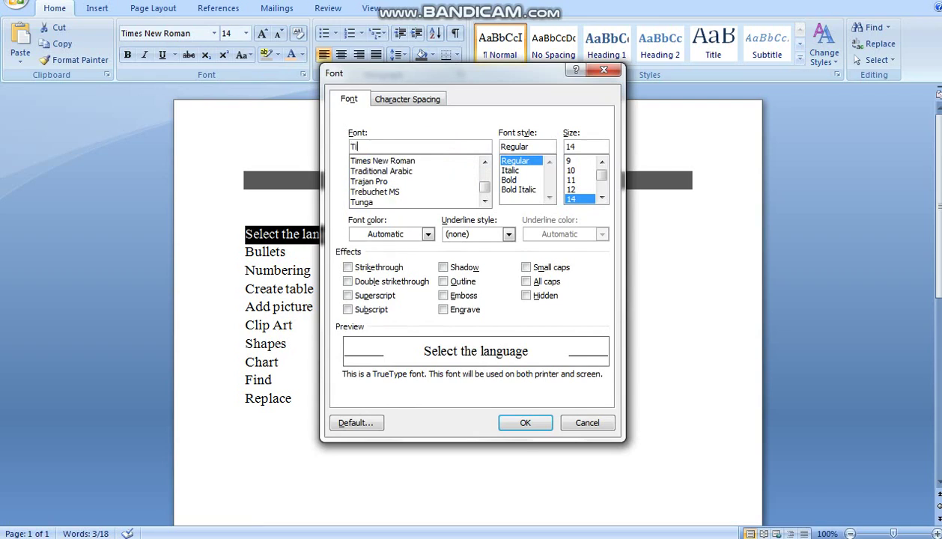
pyautogui.click(421, 161)
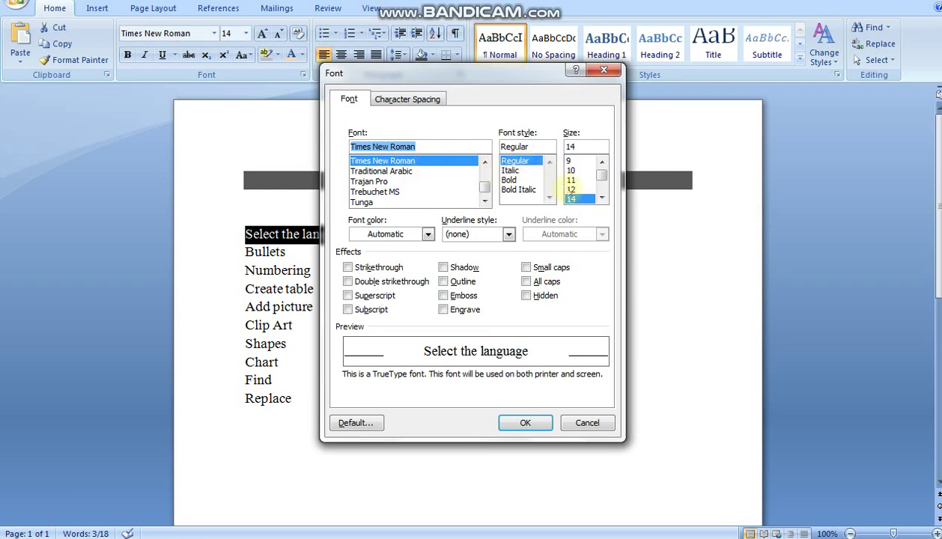
pyautogui.click(570, 190)
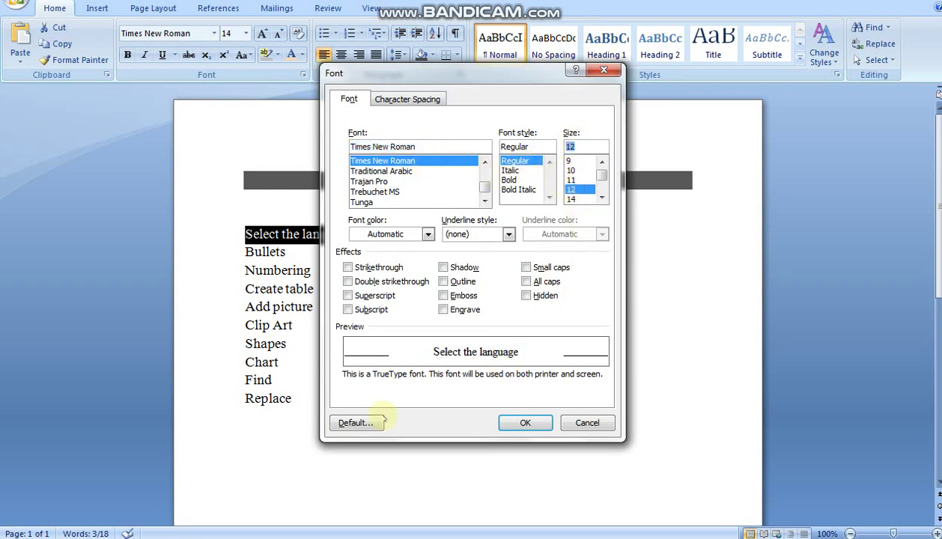
pyautogui.click(358, 424)
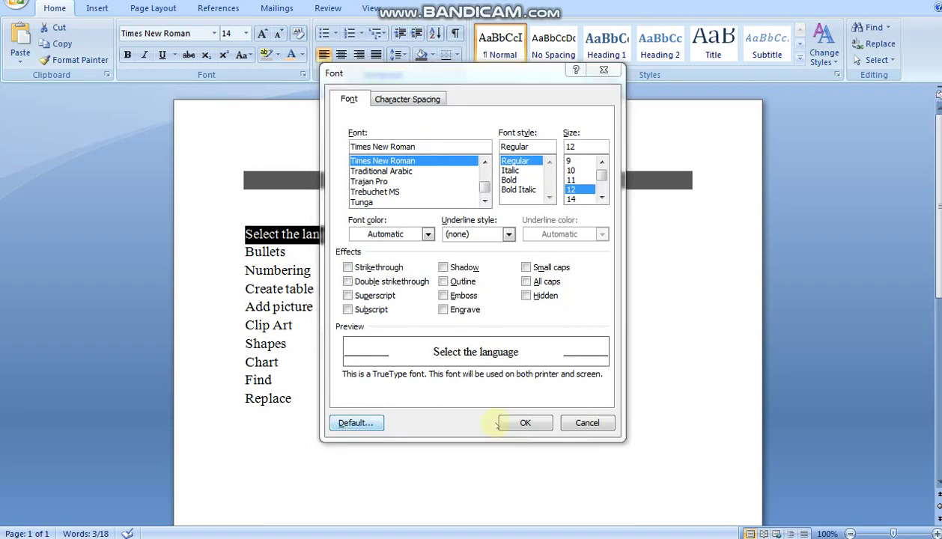
pyautogui.click(418, 308)
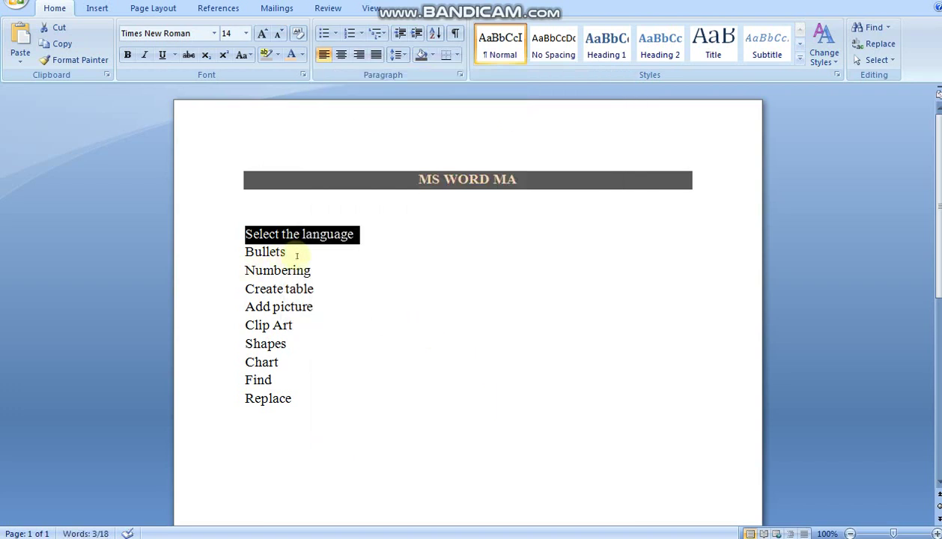
# Apply the arrowhead bullet from the Bullet Library to the ten topic lines
pyautogui.moveTo(290, 253); pyautogui.dragTo(244, 253)
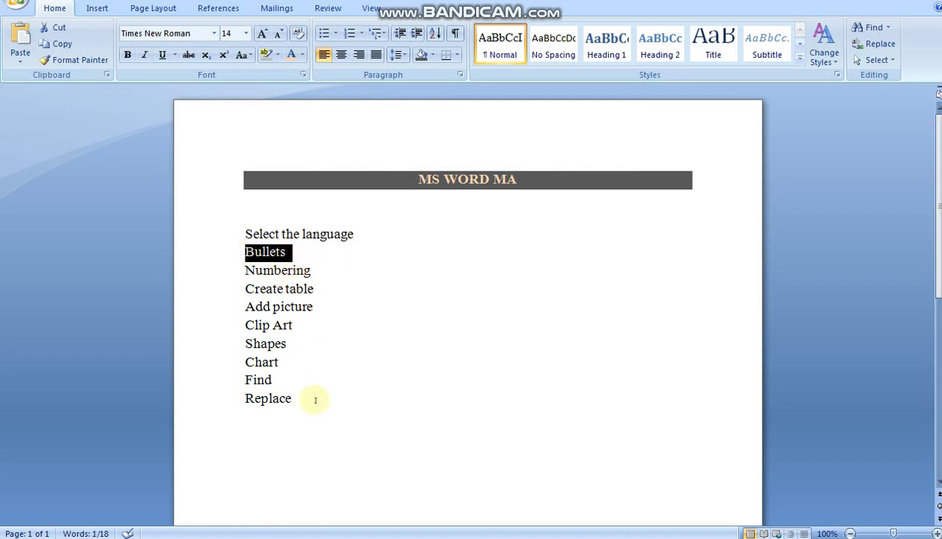
pyautogui.moveTo(298, 399)
pyautogui.mouseDown()
pyautogui.moveTo(238, 397)
pyautogui.moveTo(239, 234)
pyautogui.mouseUp()
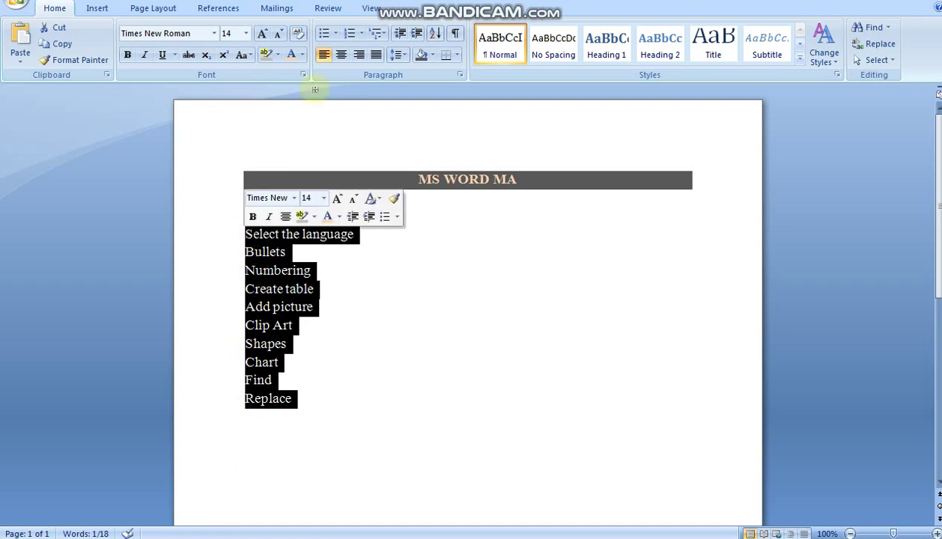
pyautogui.click(335, 34)
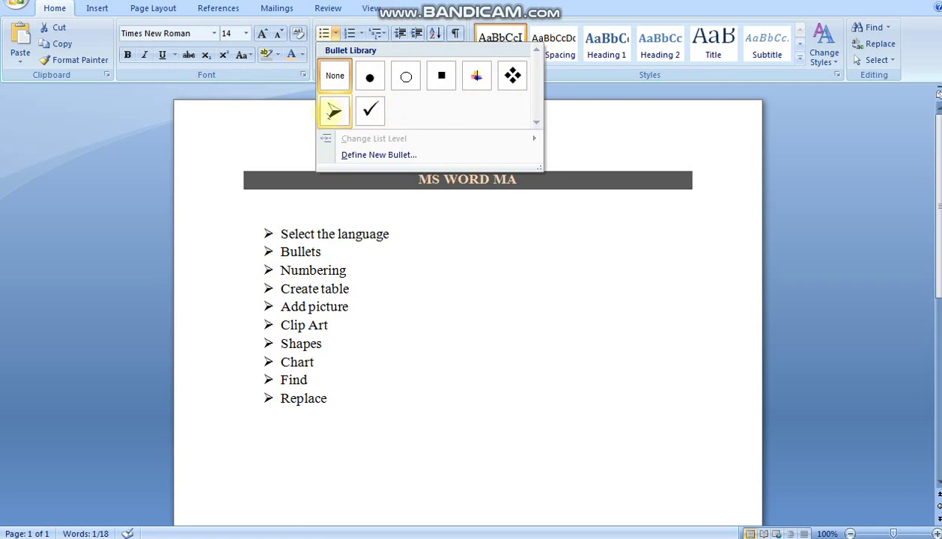
pyautogui.click(333, 111)
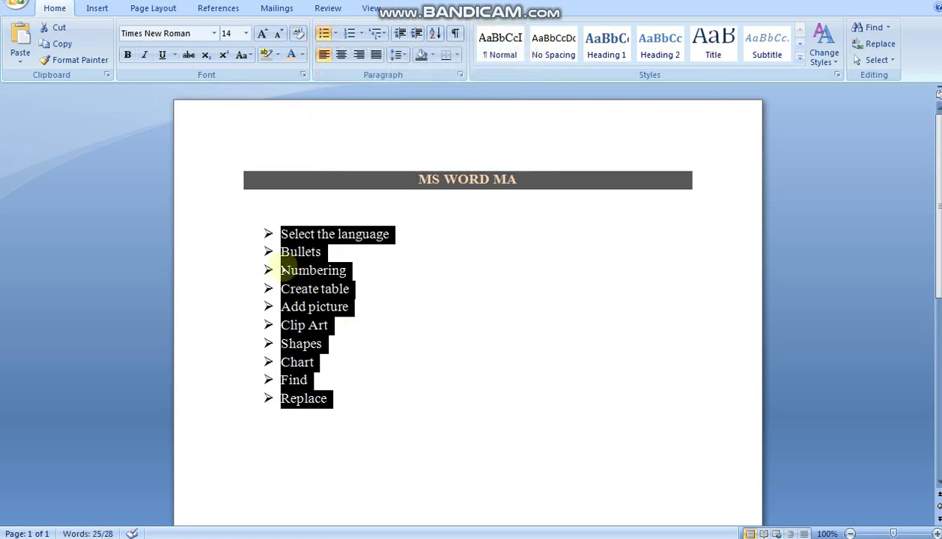
pyautogui.click(370, 286)
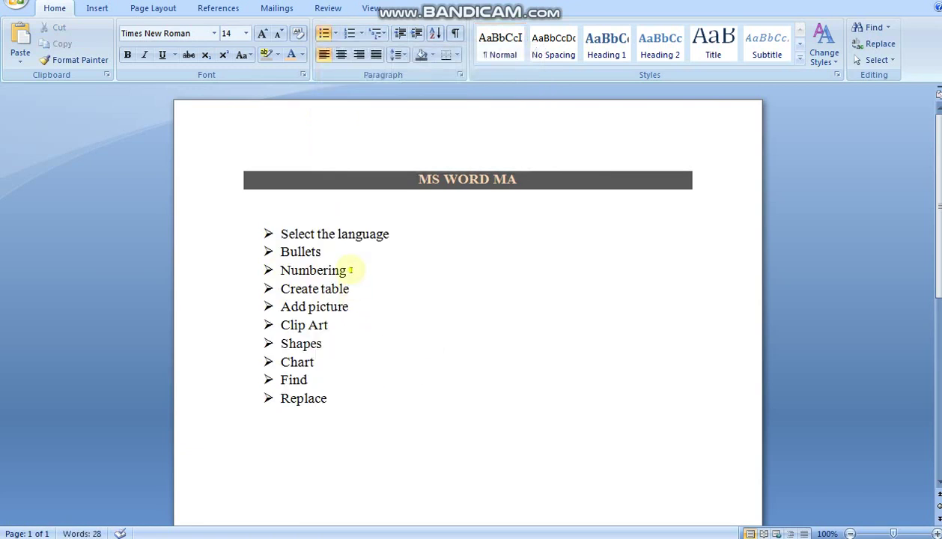
pyautogui.moveTo(351, 271); pyautogui.dragTo(278, 271)
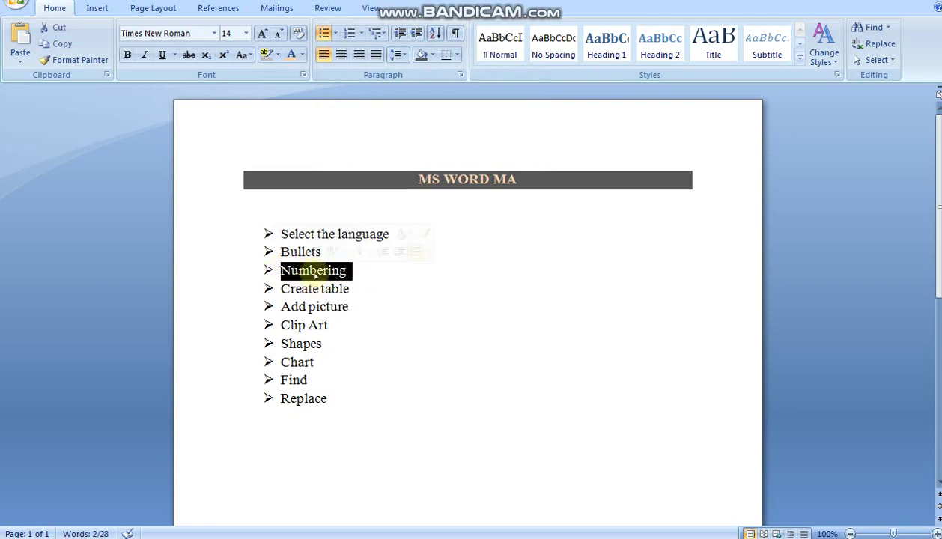
pyautogui.moveTo(336, 400)
pyautogui.mouseDown()
pyautogui.moveTo(291, 401)
pyautogui.moveTo(262, 233)
pyautogui.mouseUp()
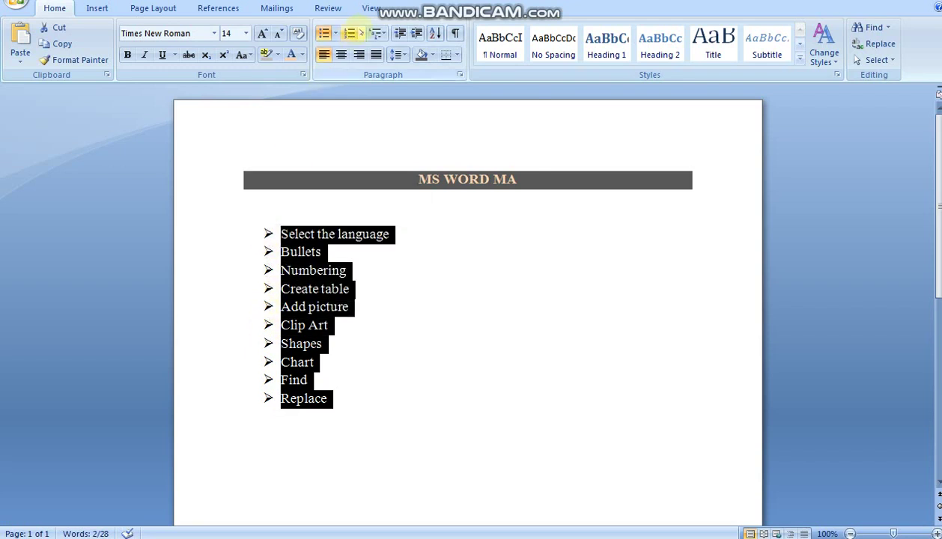
# Apply the I., II., III. numbering format to the ten list items
pyautogui.click(361, 33)
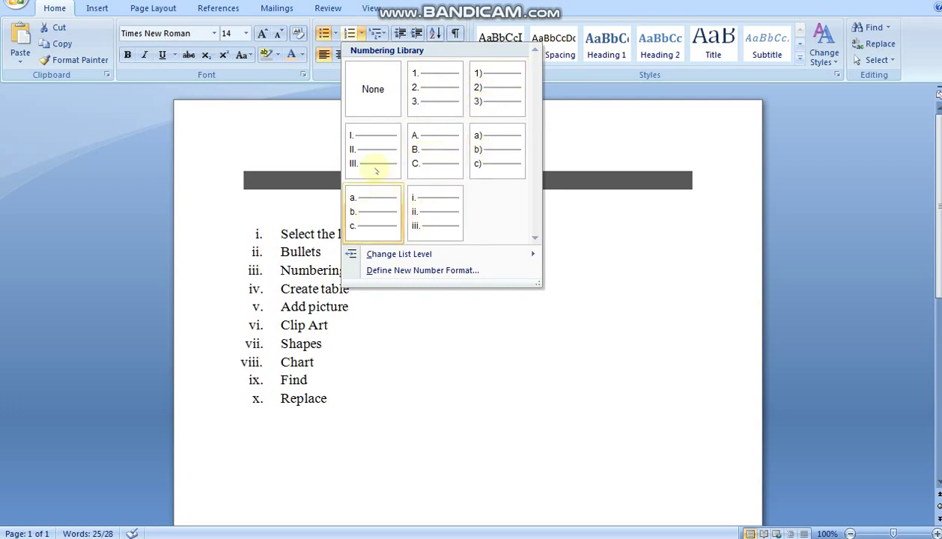
pyautogui.click(369, 157)
pyautogui.click(406, 325)
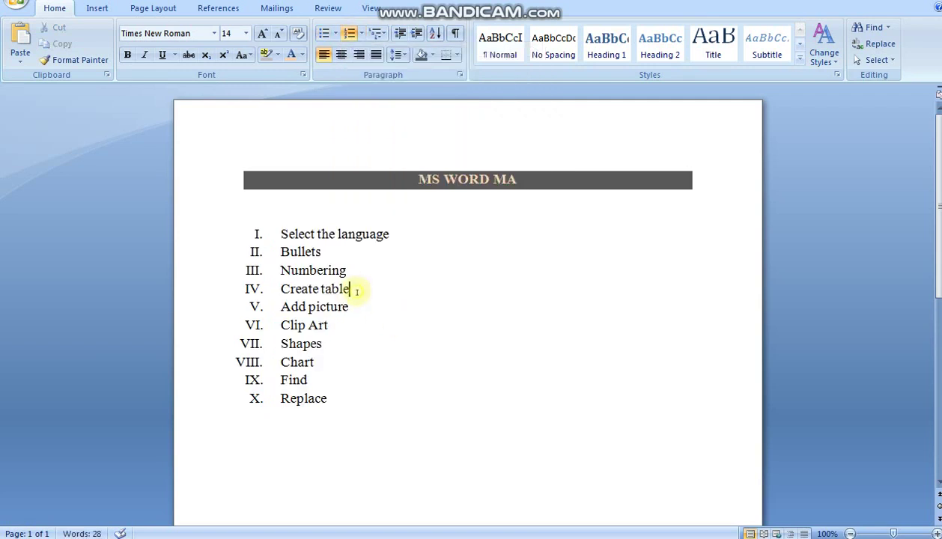
pyautogui.moveTo(351, 291); pyautogui.dragTo(281, 290)
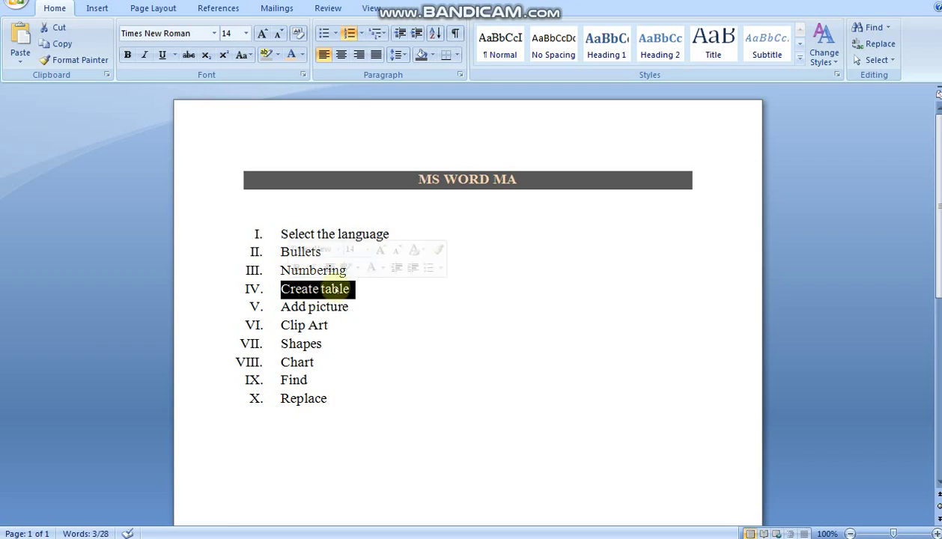
# Insert an empty 10-column by 8-row table below the numbered list
pyautogui.click(98, 9)
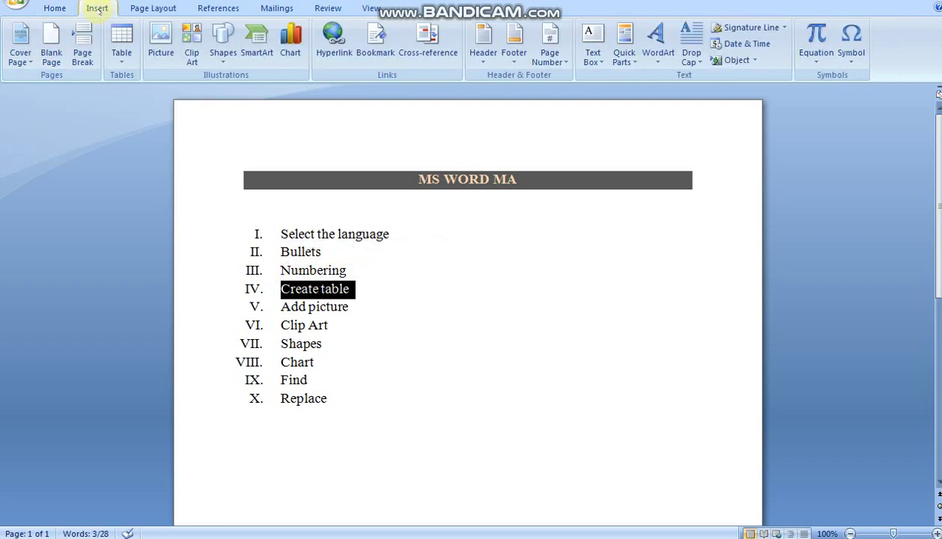
pyautogui.click(118, 43)
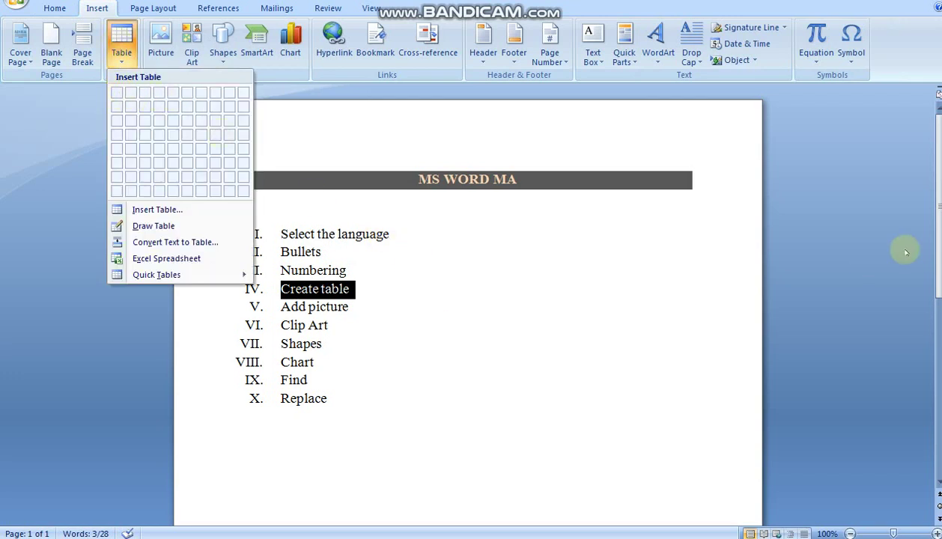
pyautogui.scroll(-1, 659, 301)
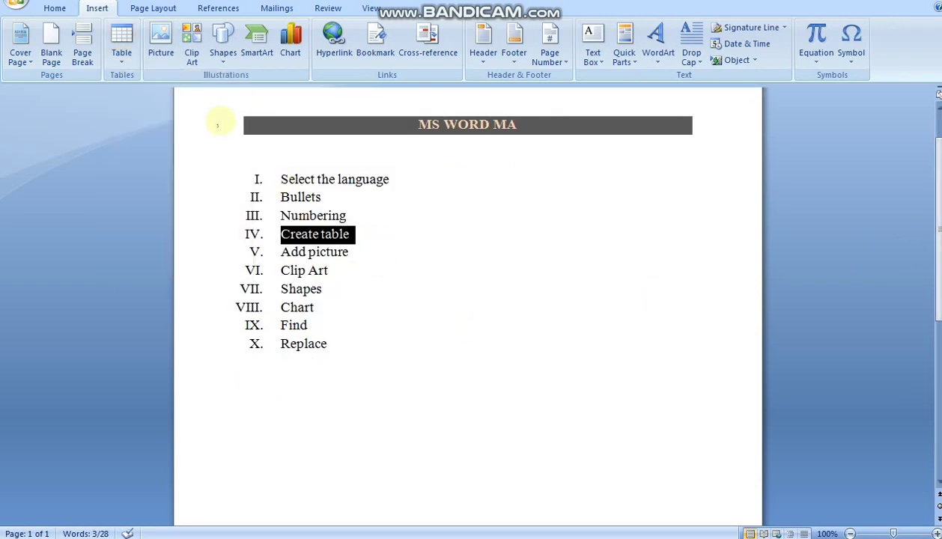
pyautogui.scroll(-5, 936, 266)
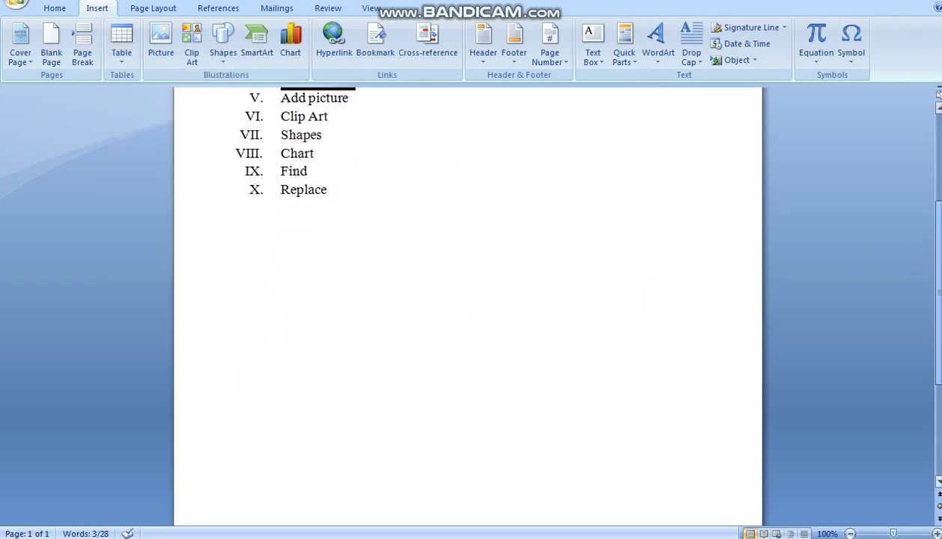
pyautogui.click(245, 242)
pyautogui.click(121, 41)
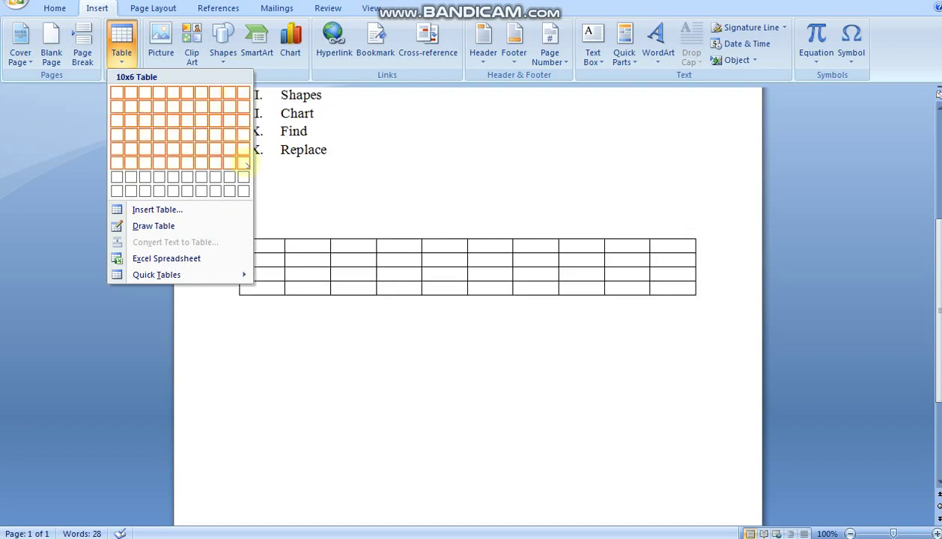
pyautogui.click(242, 192)
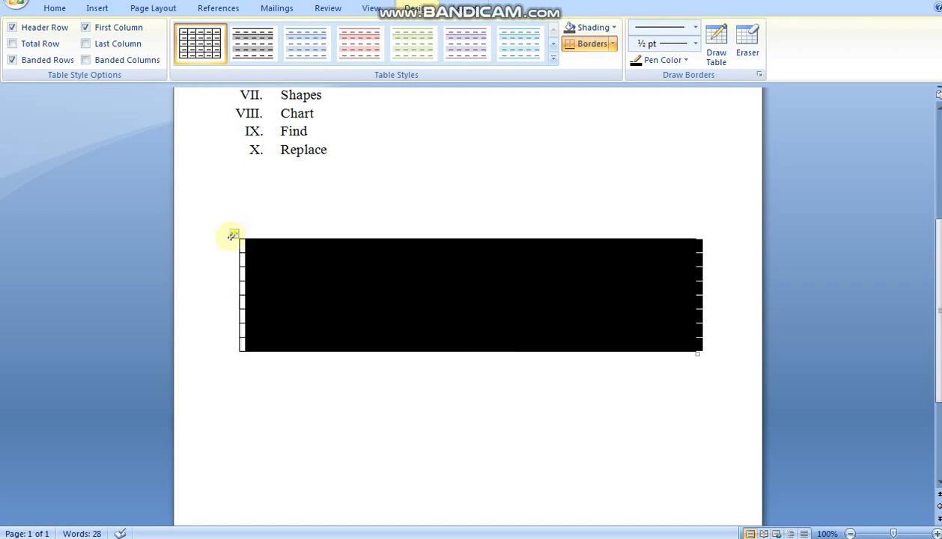
# Apply a light lavender banded-row style from the Table Styles gallery to the table
pyautogui.moveTo(234, 233); pyautogui.dragTo(203, 264)
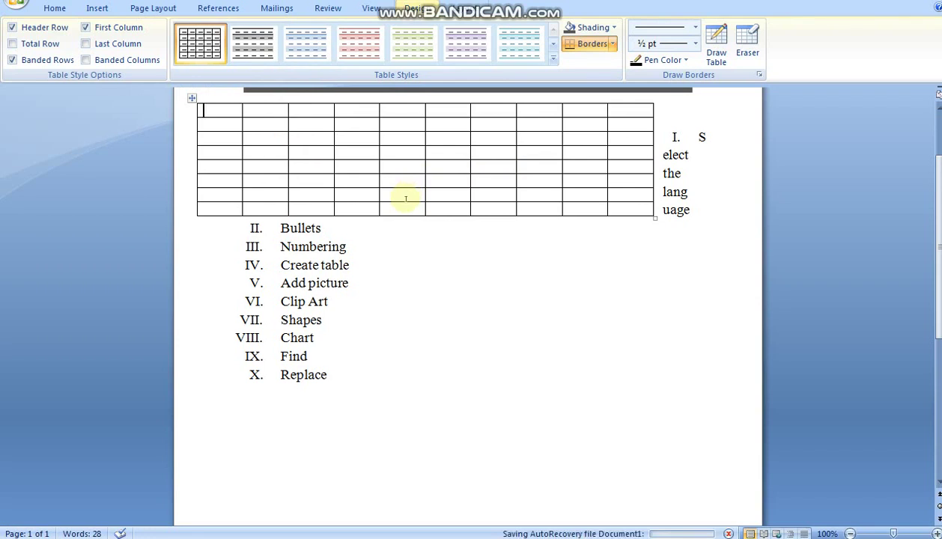
pyautogui.hotkey('ctrl', 'z')
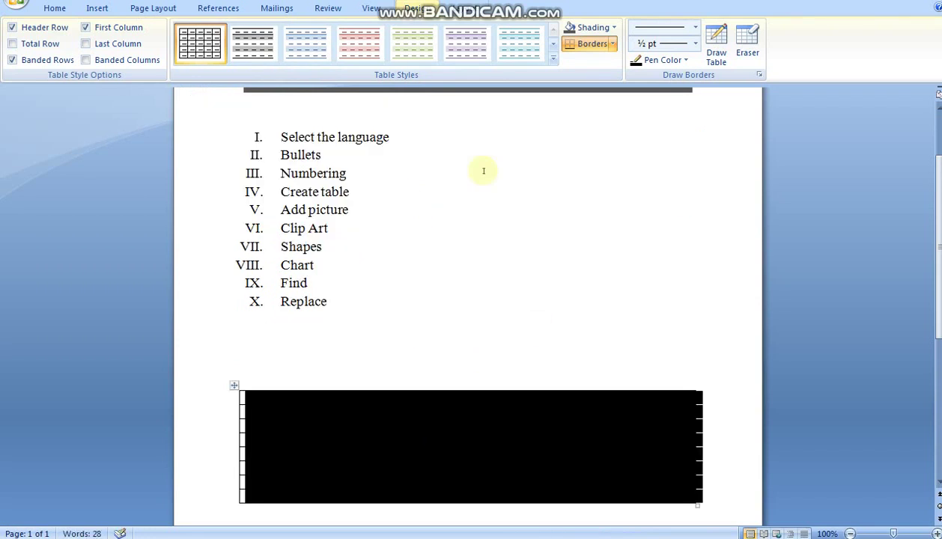
pyautogui.click(466, 44)
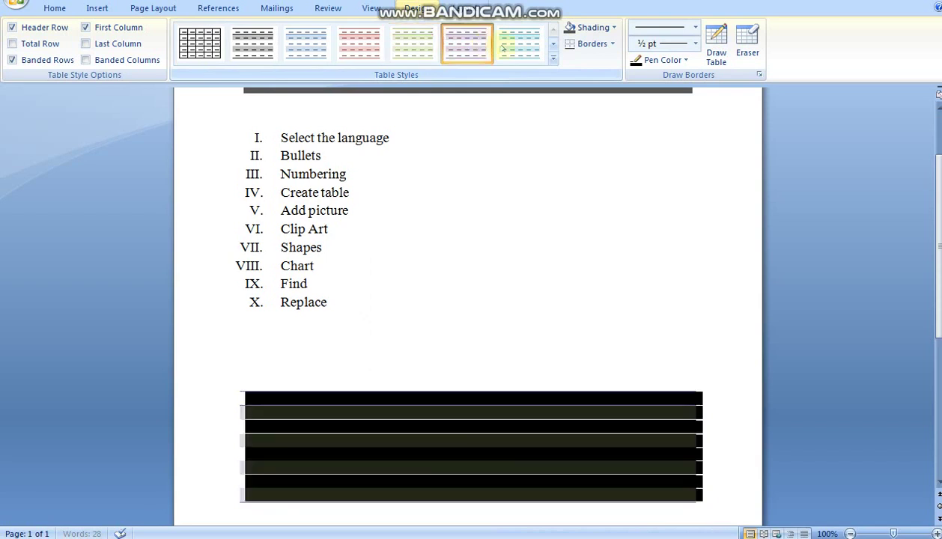
pyautogui.click(553, 57)
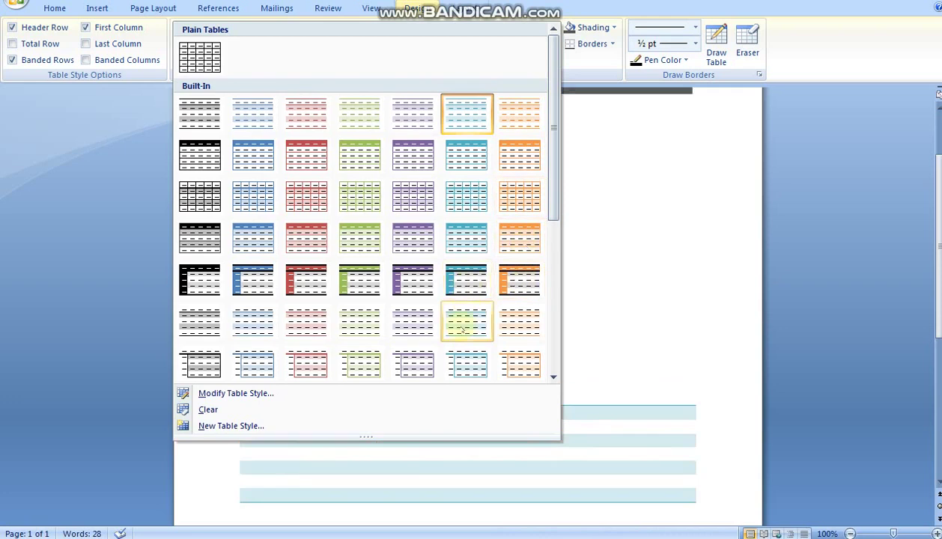
pyautogui.click(416, 324)
pyautogui.scroll(-1, 591, 332)
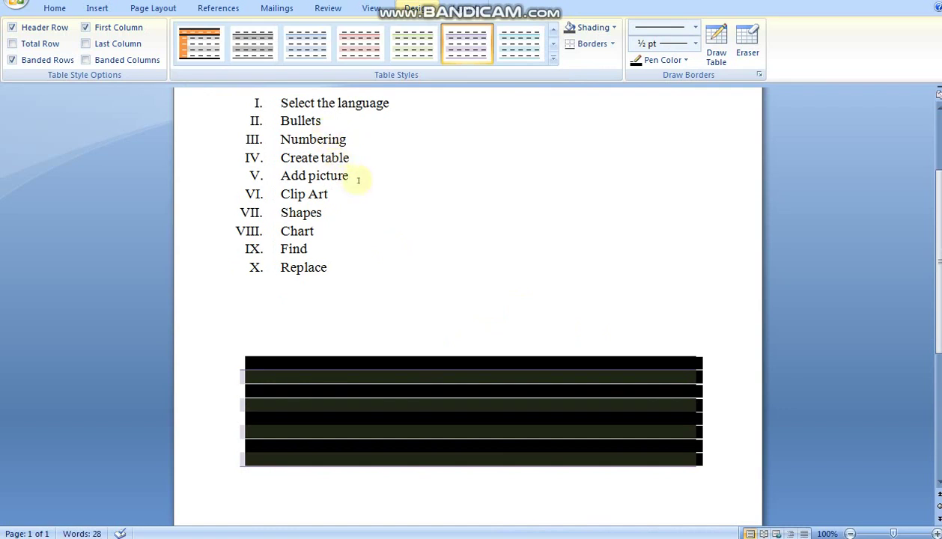
pyautogui.moveTo(354, 176); pyautogui.dragTo(282, 176)
# Insert the Chrysanthemum photo from Sample Pictures at the Add picture list item
pyautogui.scroll(1, 387, 176)
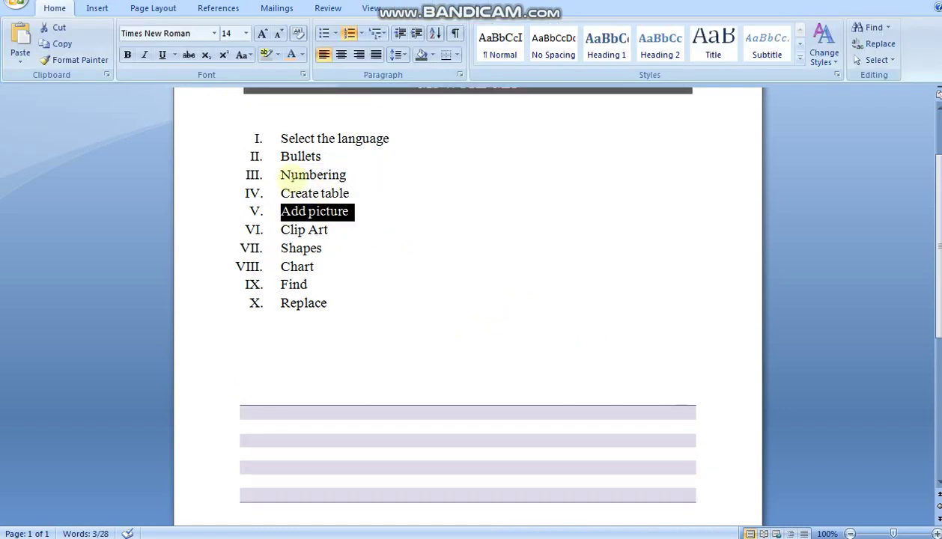
pyautogui.click(97, 8)
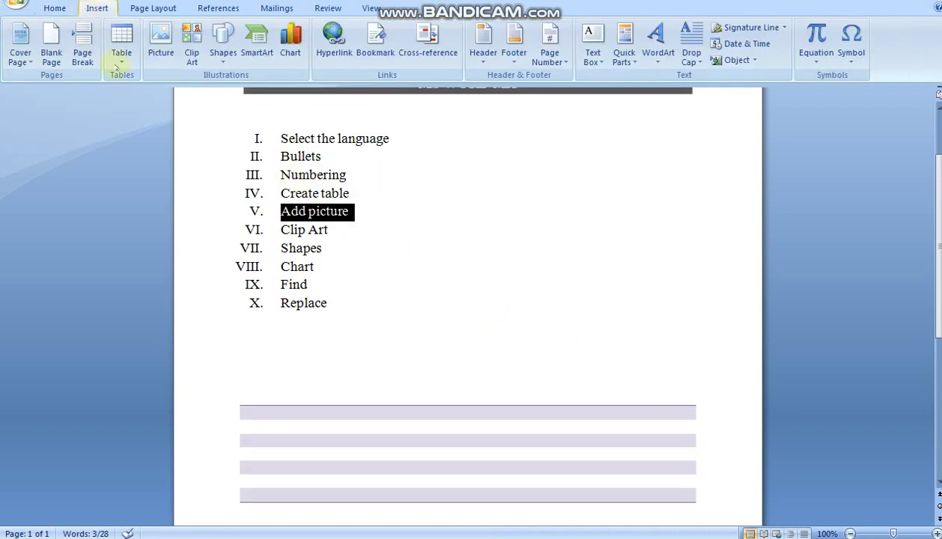
pyautogui.click(161, 53)
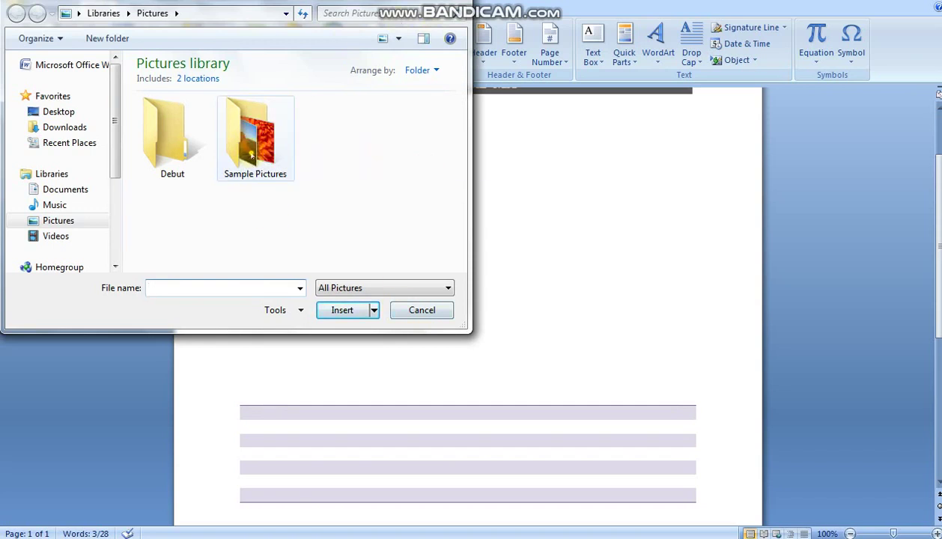
pyautogui.doubleClick(253, 155)
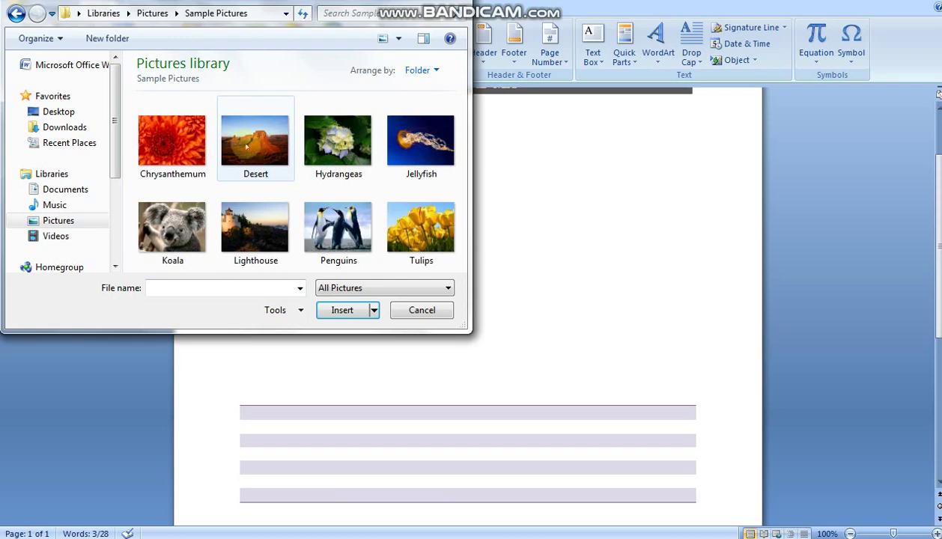
pyautogui.click(176, 135)
pyautogui.click(340, 310)
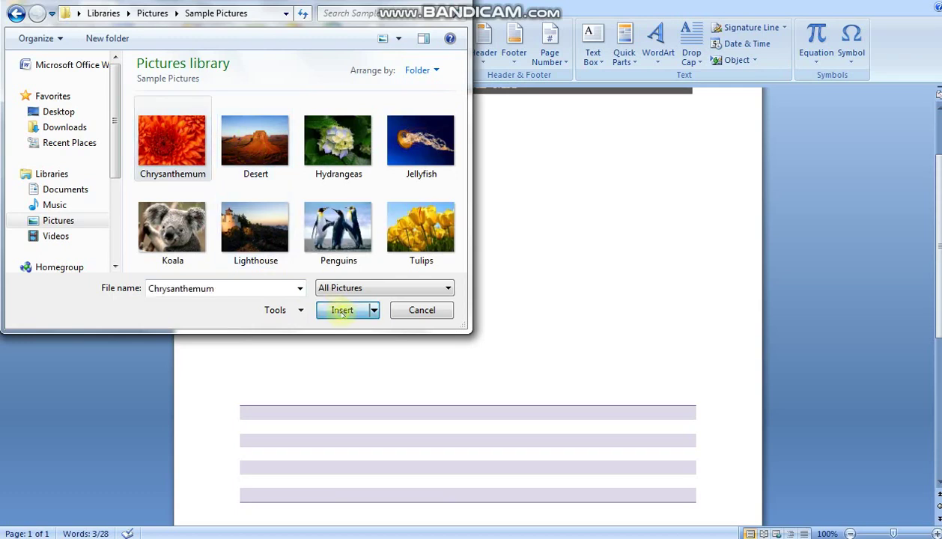
pyautogui.click(626, 270)
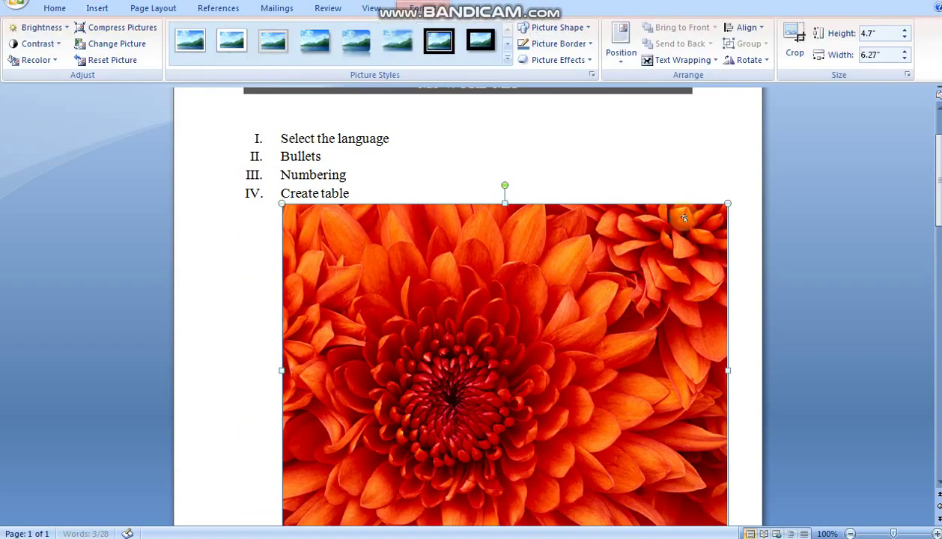
# Set the chrysanthemum photo's text wrapping to Behind Text
pyautogui.rightClick(541, 322)
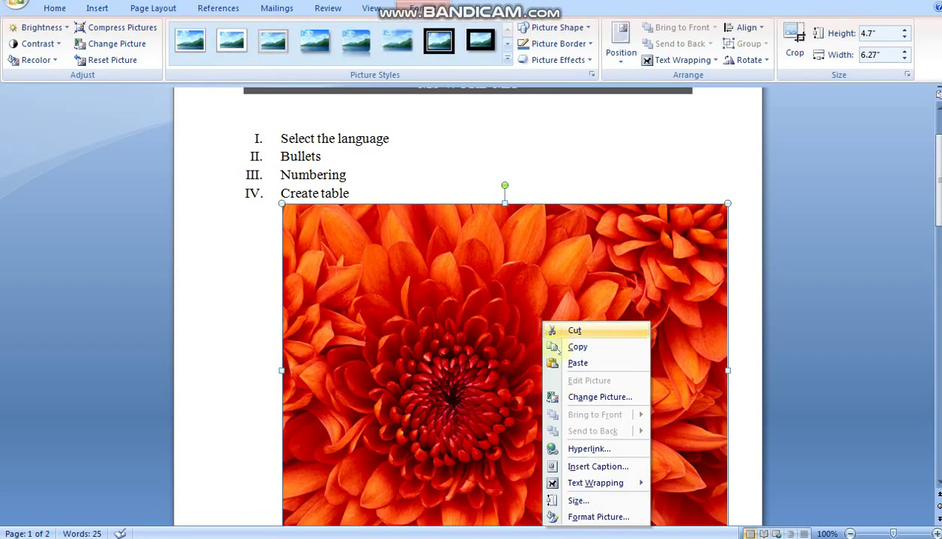
pyautogui.moveTo(605, 486)
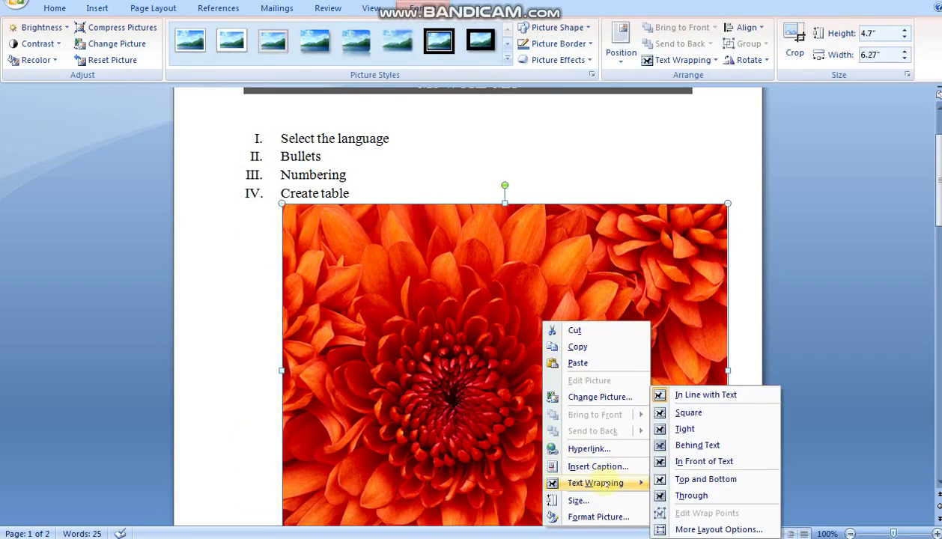
pyautogui.click(700, 445)
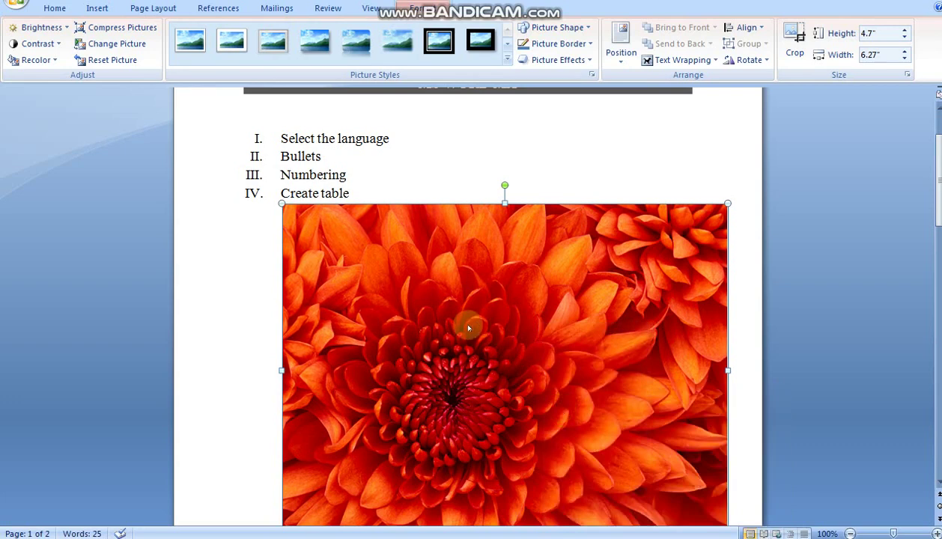
# Shrink the photo to a small thumbnail and move it right of the list
pyautogui.click(546, 370)
pyautogui.moveTo(487, 358); pyautogui.dragTo(494, 352)
pyautogui.moveTo(570, 397)
pyautogui.mouseDown()
pyautogui.moveTo(642, 441)
pyautogui.moveTo(583, 438)
pyautogui.moveTo(434, 262)
pyautogui.moveTo(316, 178)
pyautogui.moveTo(275, 167)
pyautogui.mouseUp()
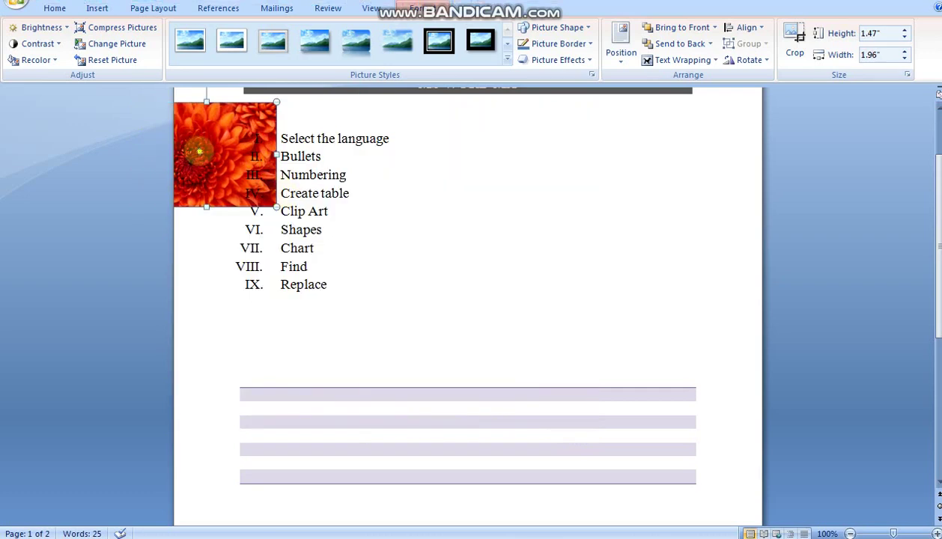
pyautogui.moveTo(199, 152); pyautogui.dragTo(611, 197)
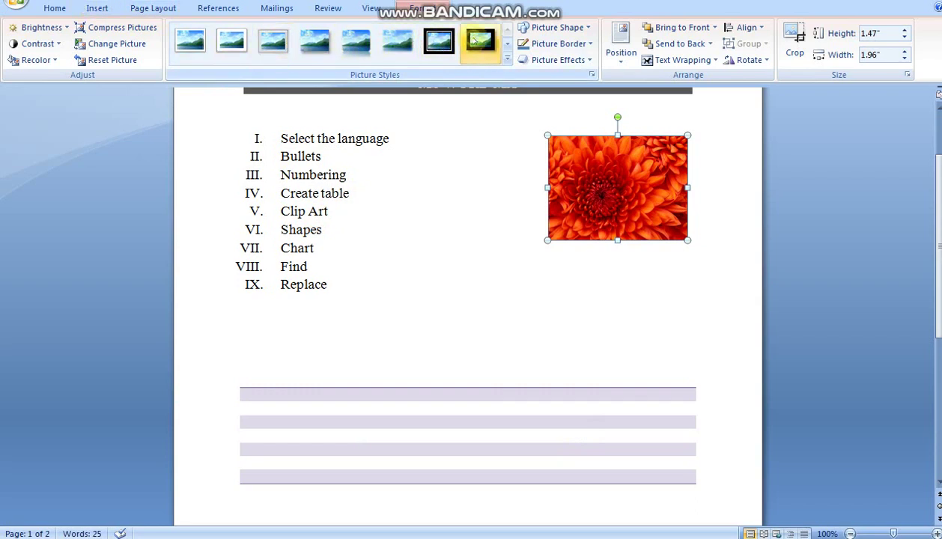
# Delete the Clip Art text from item V, leaving it blank, and close the Clip Art pane
pyautogui.click(494, 237)
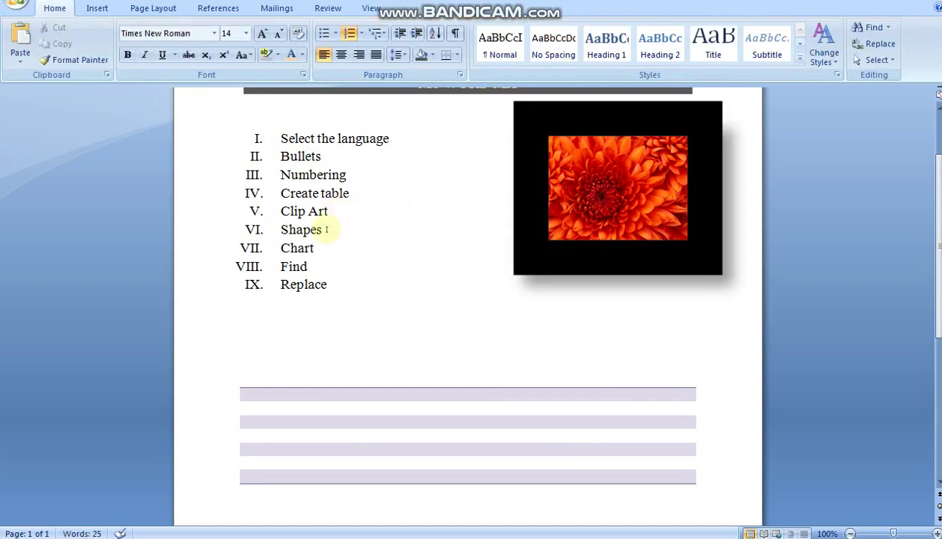
pyautogui.click(97, 8)
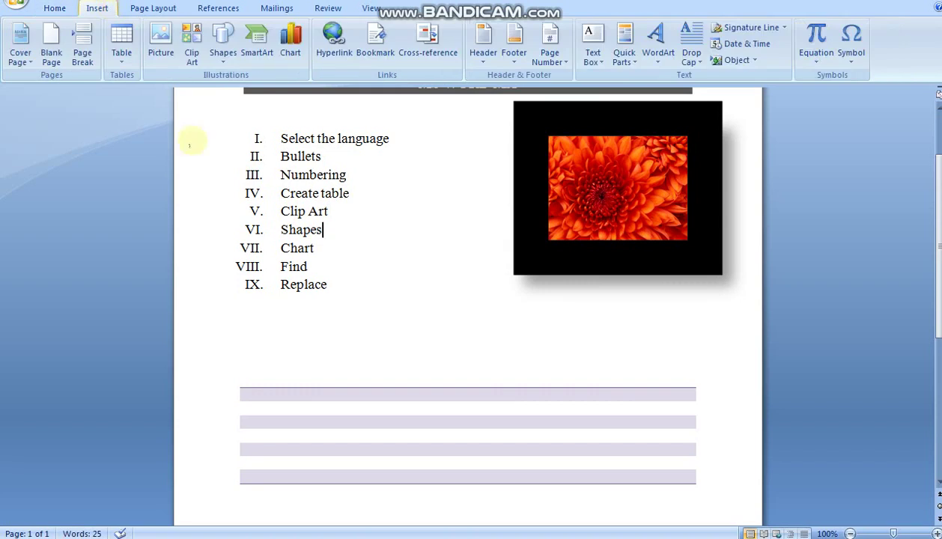
pyautogui.moveTo(331, 215); pyautogui.dragTo(279, 212)
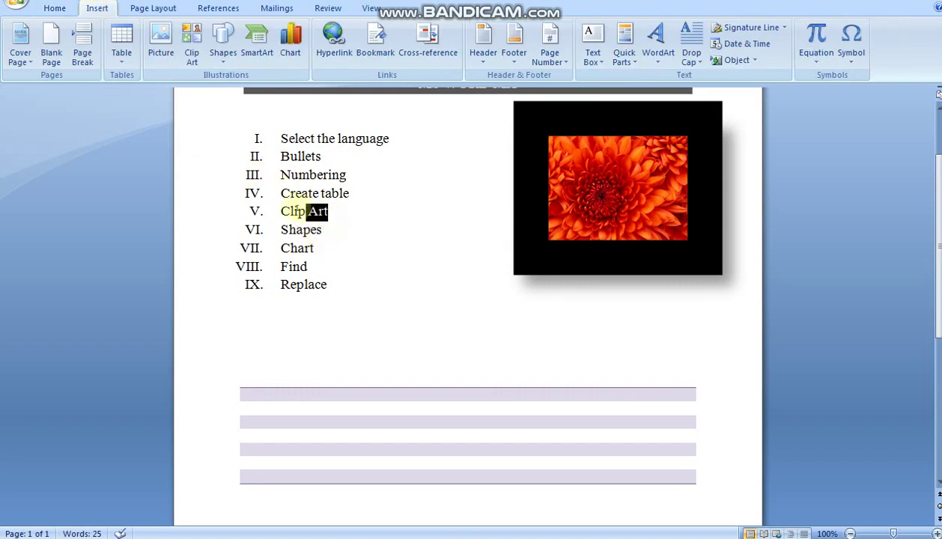
pyautogui.click(194, 58)
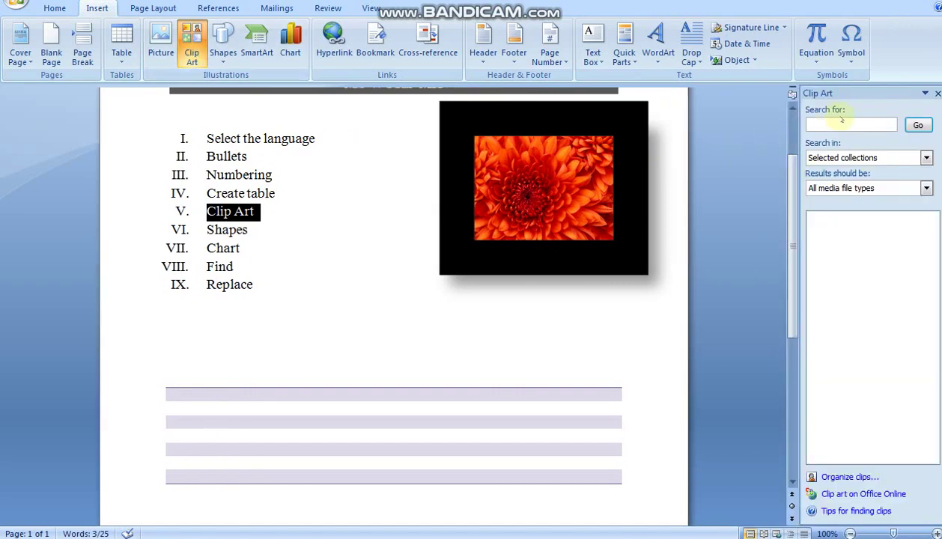
pyautogui.click(842, 122)
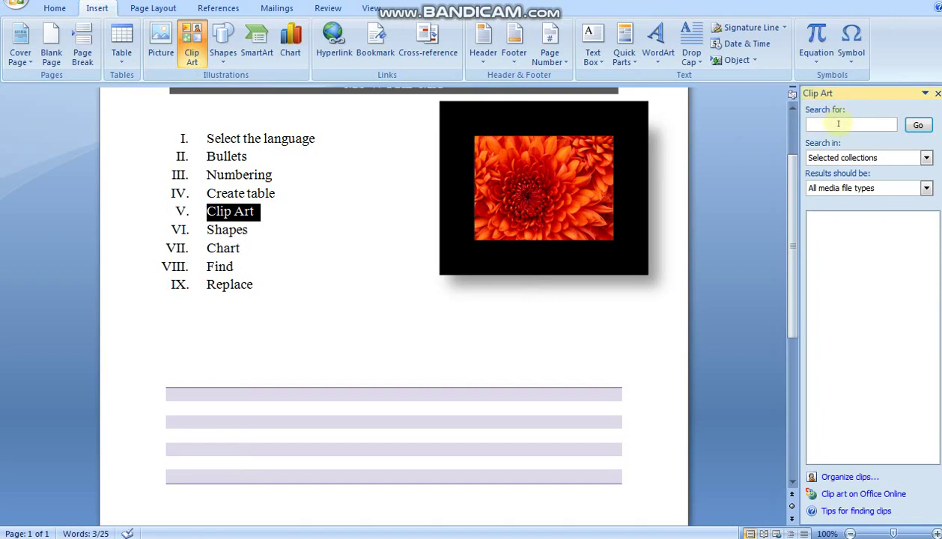
pyautogui.write('comp')
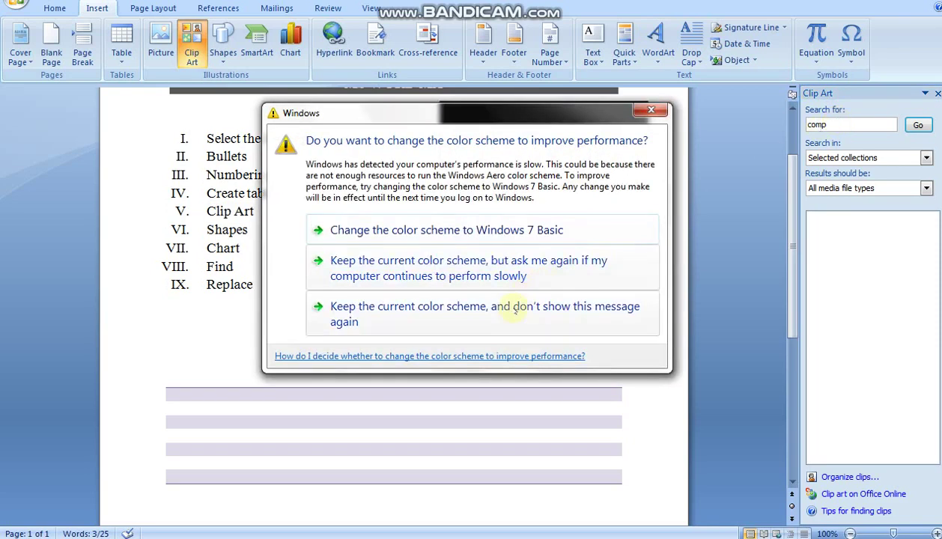
pyautogui.click(472, 230)
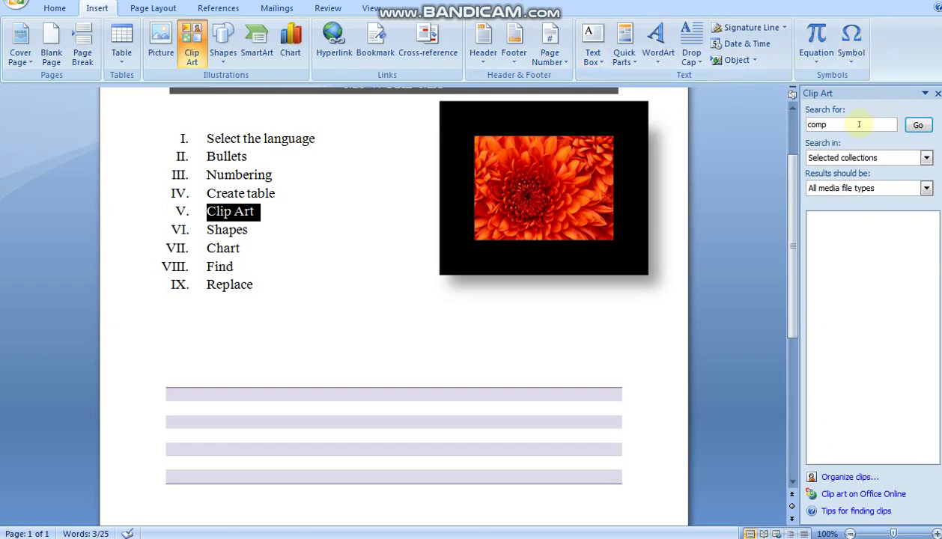
pyautogui.write('ut')
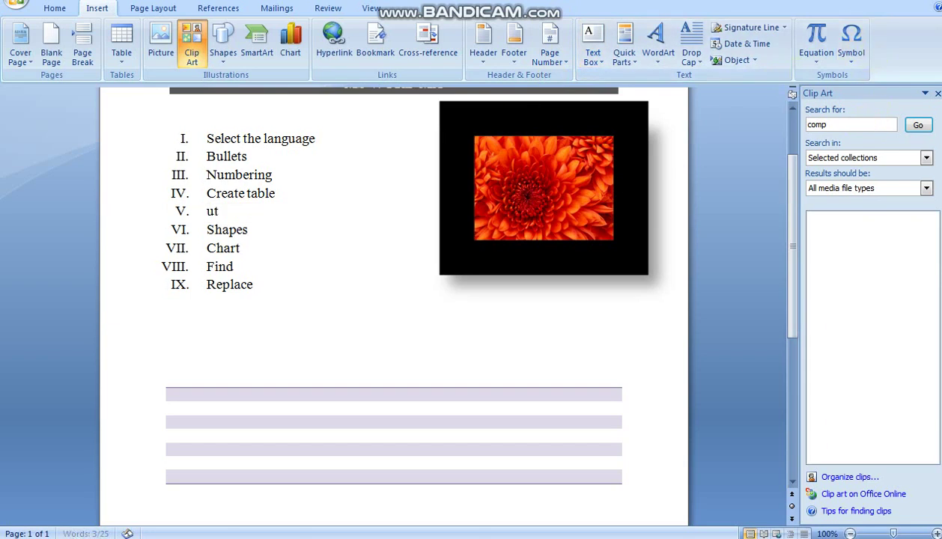
pyautogui.write('er')
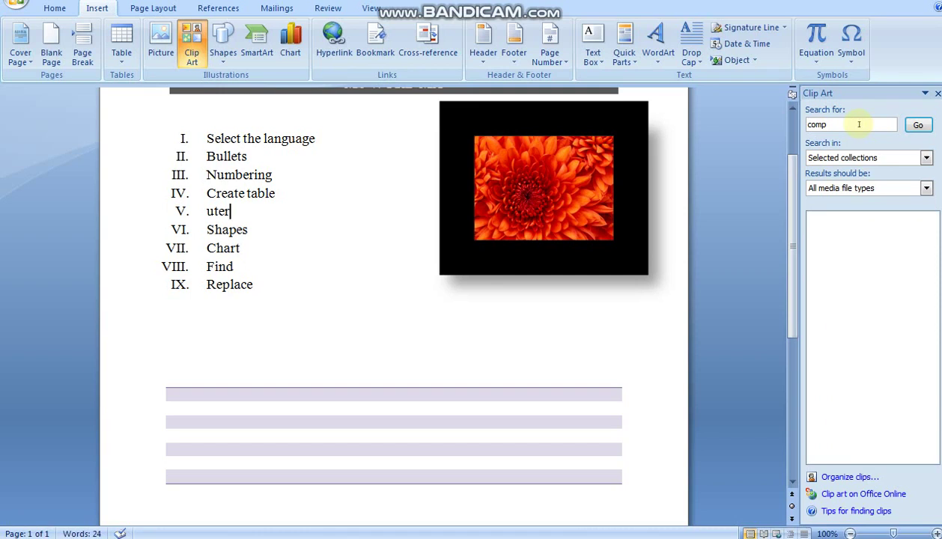
pyautogui.press('BackSpace')
pyautogui.press('BackSpace')
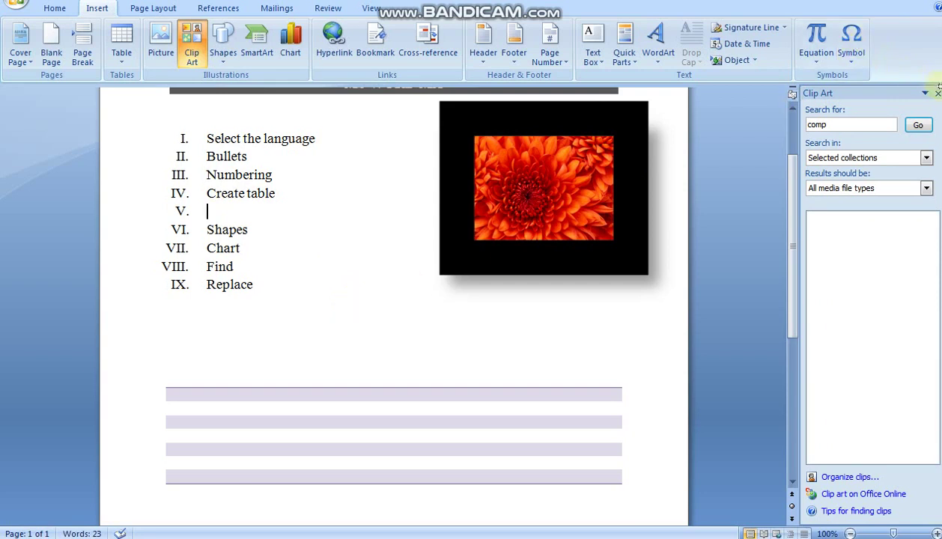
pyautogui.click(937, 93)
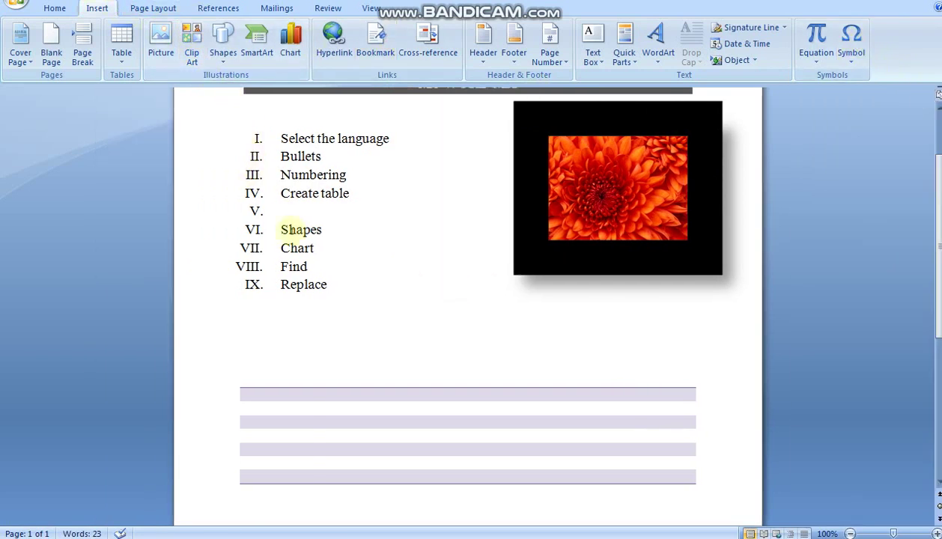
# Draw a crescent moon shape on the page below the table
pyautogui.moveTo(329, 231); pyautogui.dragTo(270, 211)
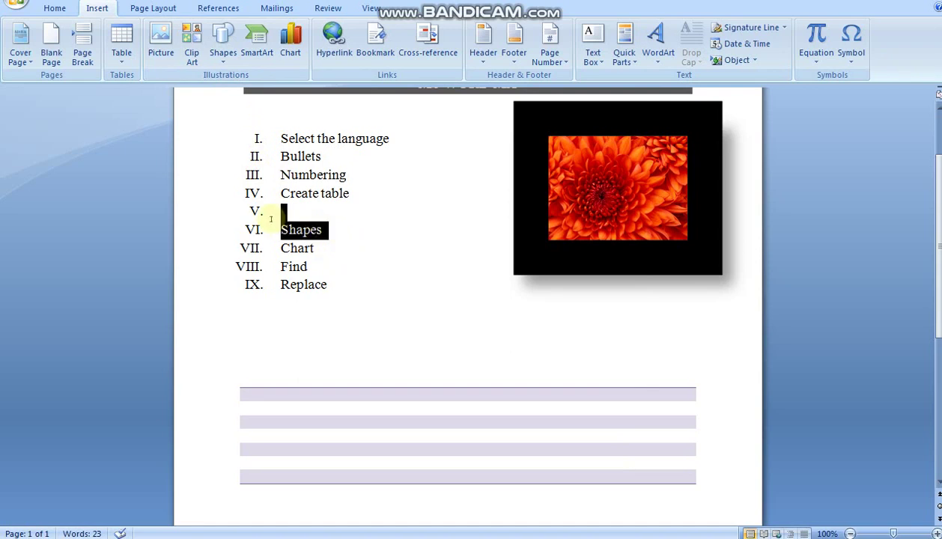
pyautogui.click(223, 45)
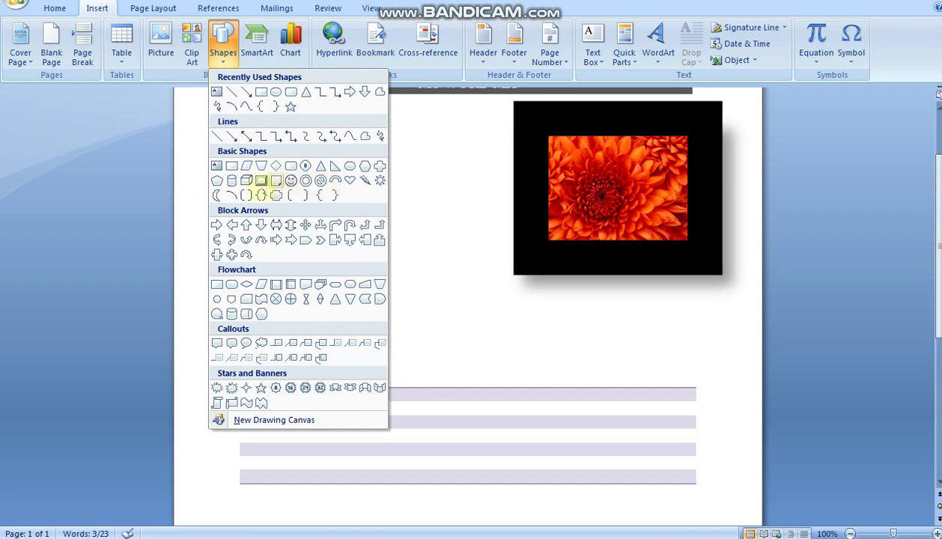
pyautogui.click(218, 196)
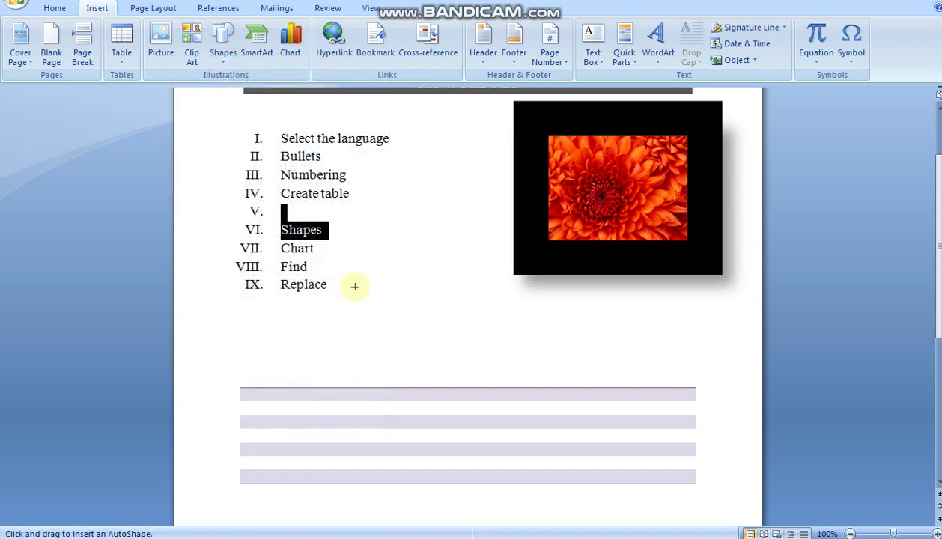
pyautogui.scroll(-1, 354, 285)
pyautogui.scroll(-1, 355, 286)
pyautogui.scroll(-2, 354, 286)
pyautogui.scroll(-1, 356, 289)
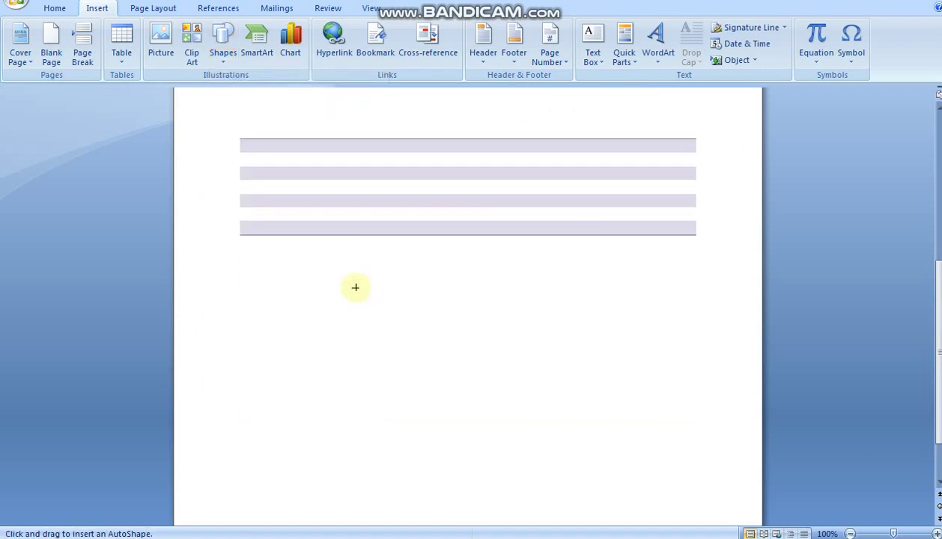
pyautogui.moveTo(401, 300); pyautogui.dragTo(323, 411)
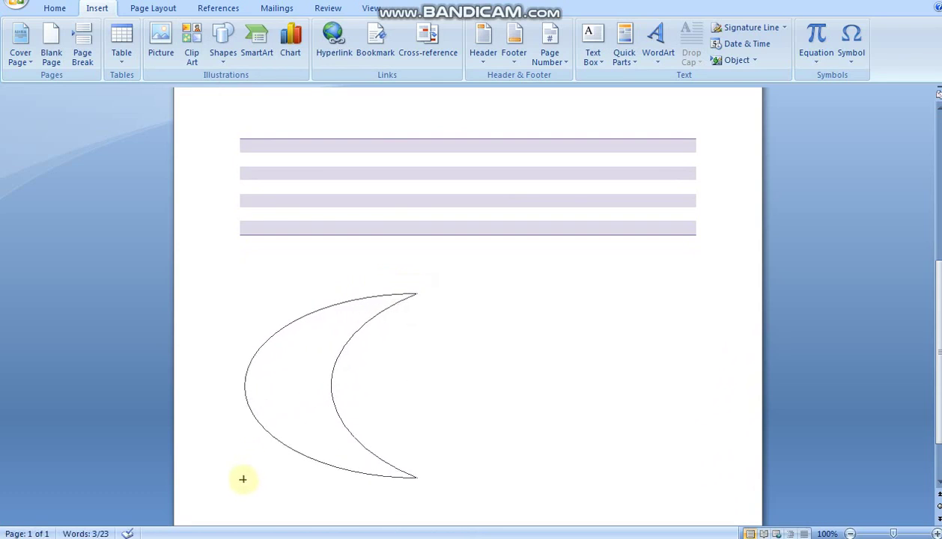
pyautogui.moveTo(323, 411); pyautogui.dragTo(238, 476)
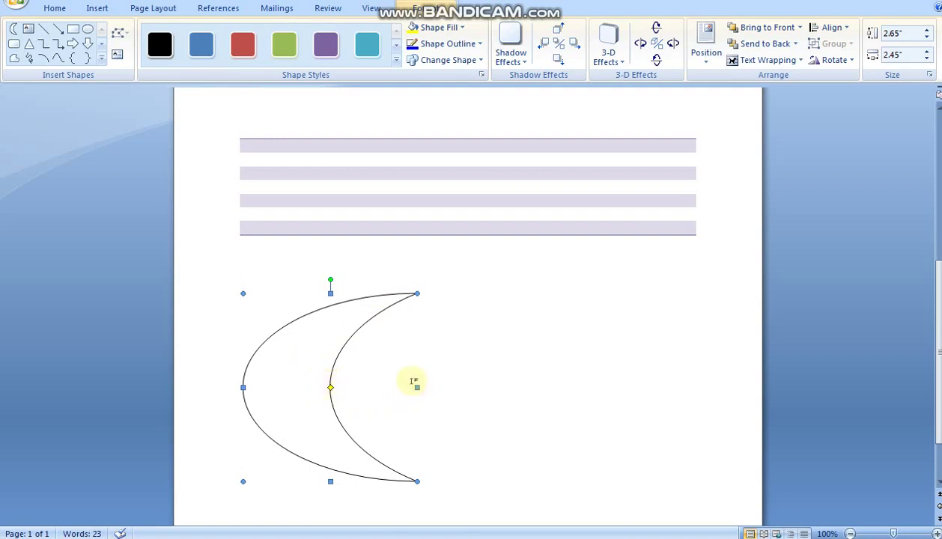
# Narrow the moon to 1.92 inches wide and apply the green shape style
pyautogui.moveTo(416, 387); pyautogui.dragTo(379, 387)
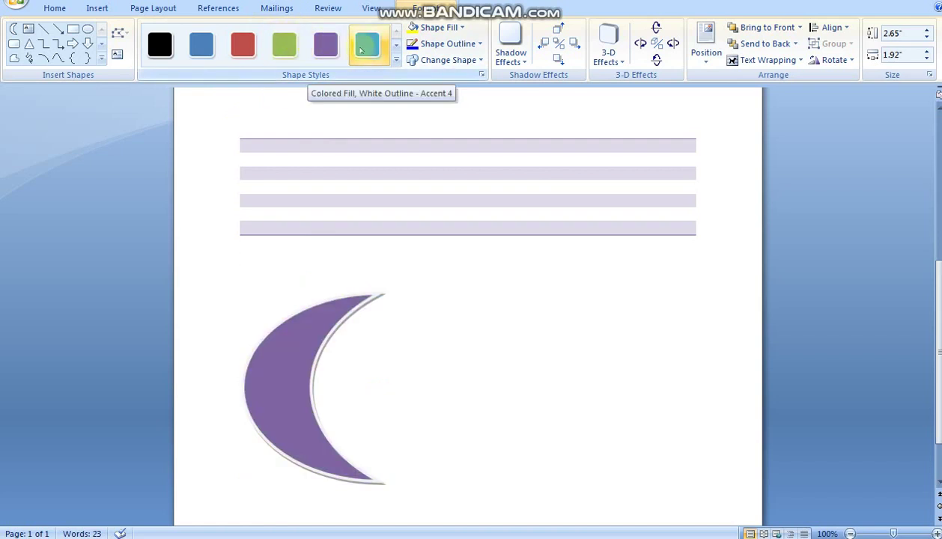
pyautogui.click(290, 47)
pyautogui.scroll(1, 516, 326)
pyautogui.scroll(3, 515, 315)
pyautogui.scroll(3, 520, 309)
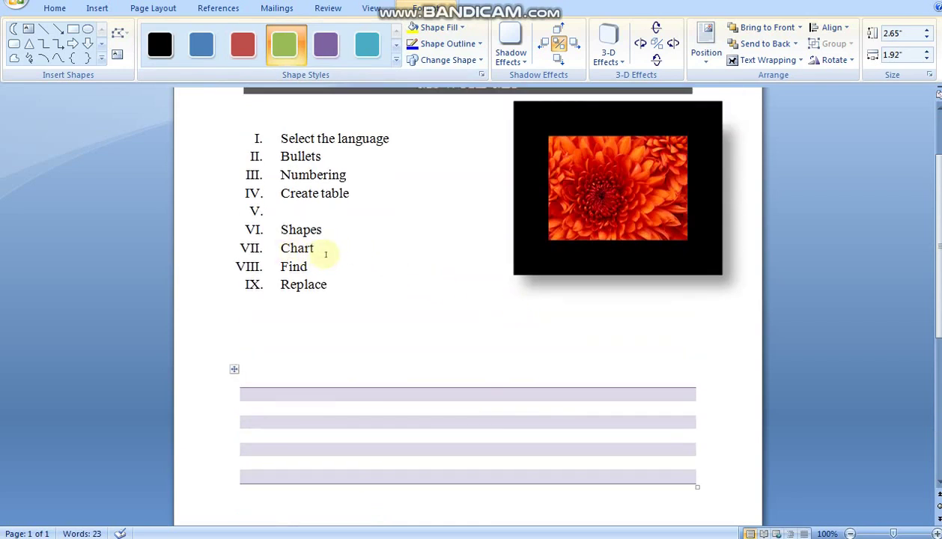
# Type 'pepsi' and an indented '7up' line to the right of the moon
pyautogui.moveTo(318, 249); pyautogui.dragTo(278, 250)
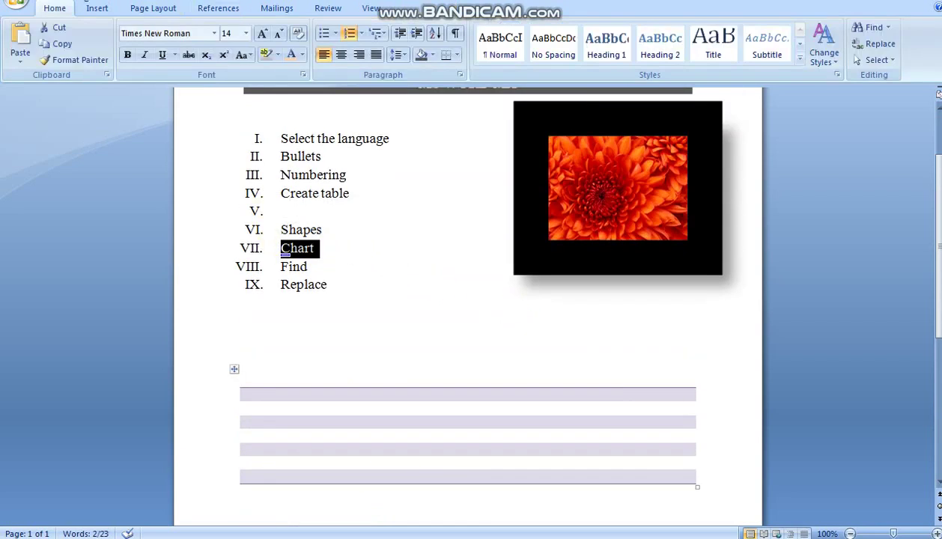
pyautogui.click(97, 7)
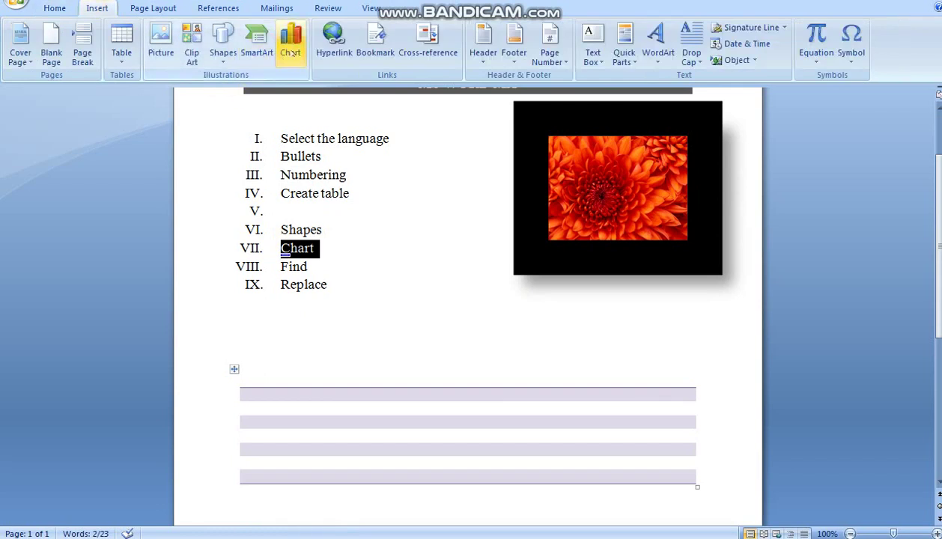
pyautogui.scroll(-1, 372, 274)
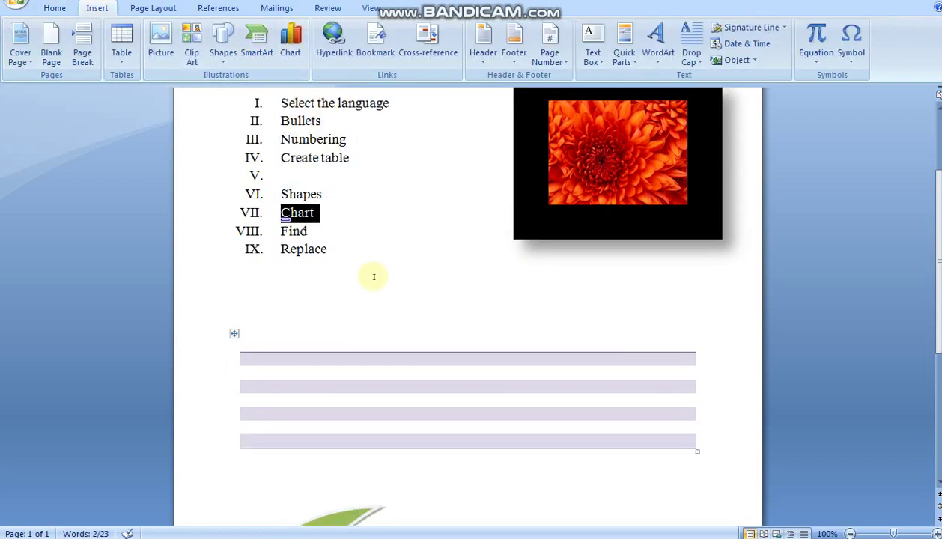
pyautogui.scroll(-4, 373, 277)
pyautogui.scroll(-3, 374, 277)
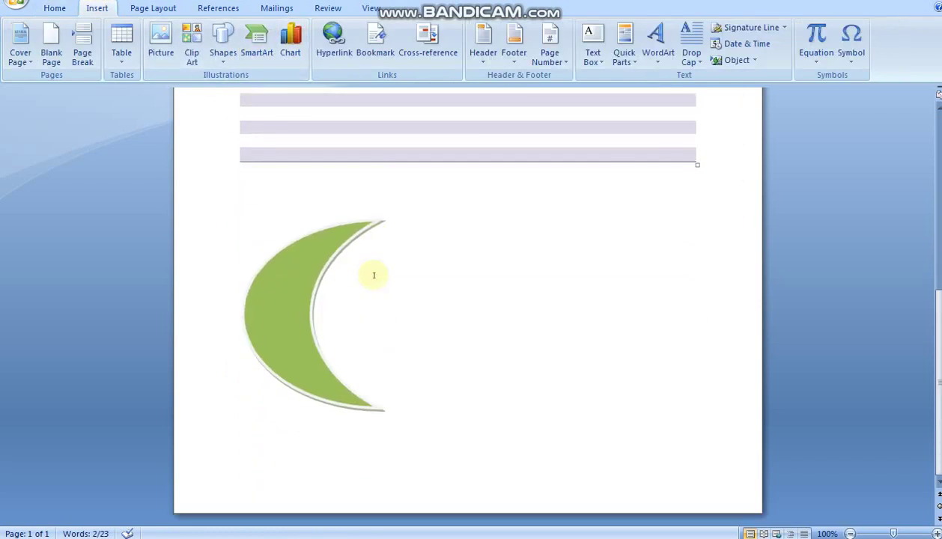
pyautogui.click(516, 266)
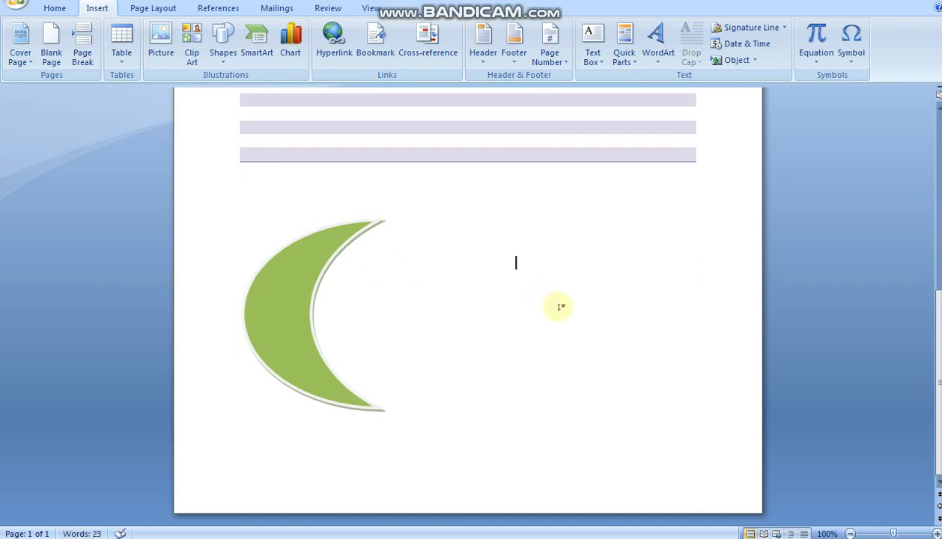
pyautogui.write('peps')
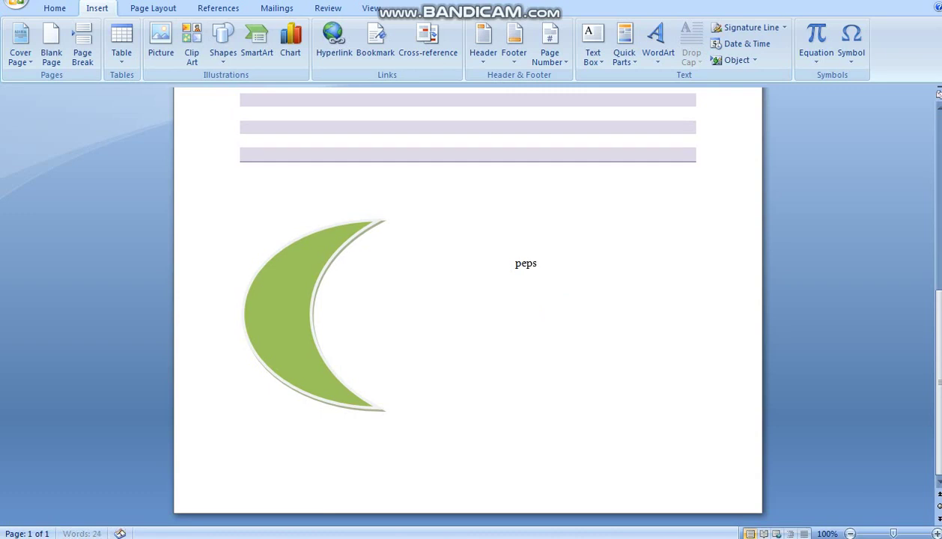
pyautogui.write('i')
pyautogui.press('Return')
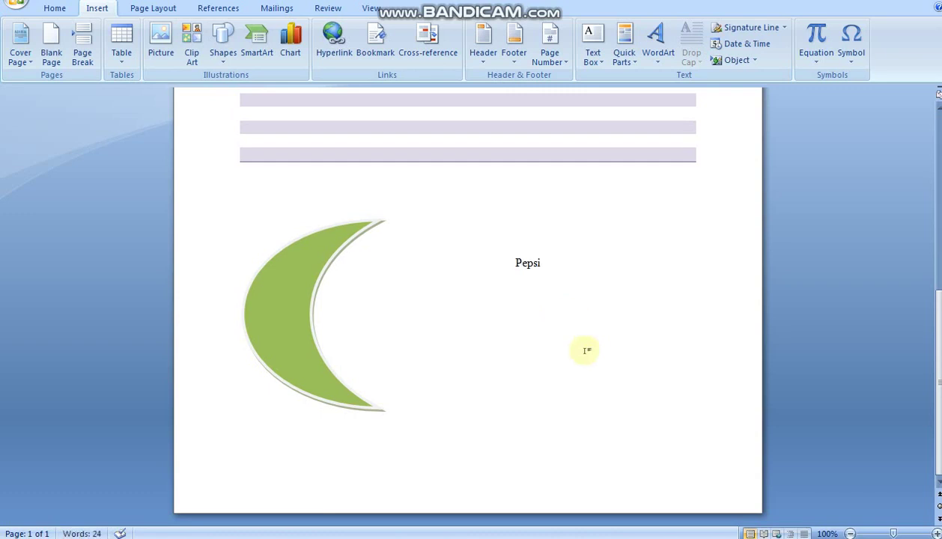
pyautogui.press('Tab')
pyautogui.press('Tab')
pyautogui.press('Tab')
pyautogui.write('7u')
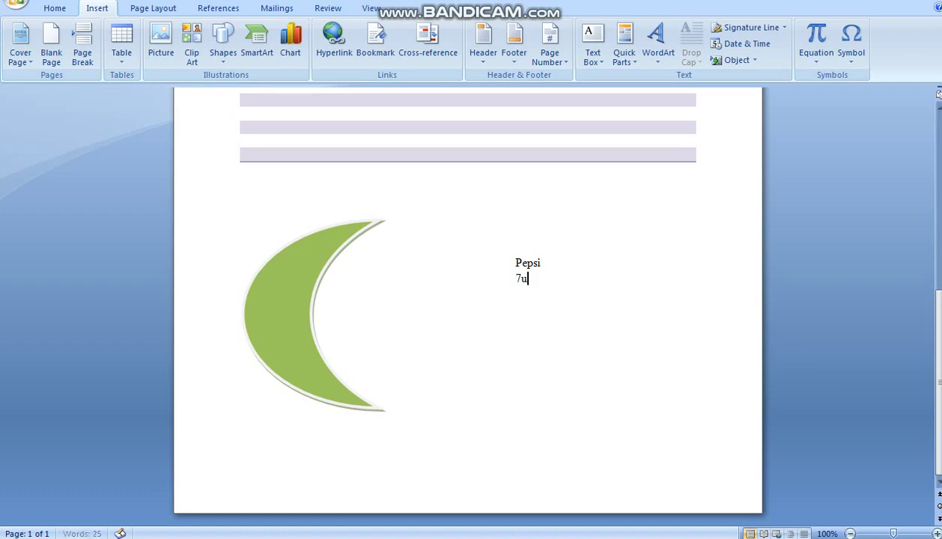
pyautogui.write('p')
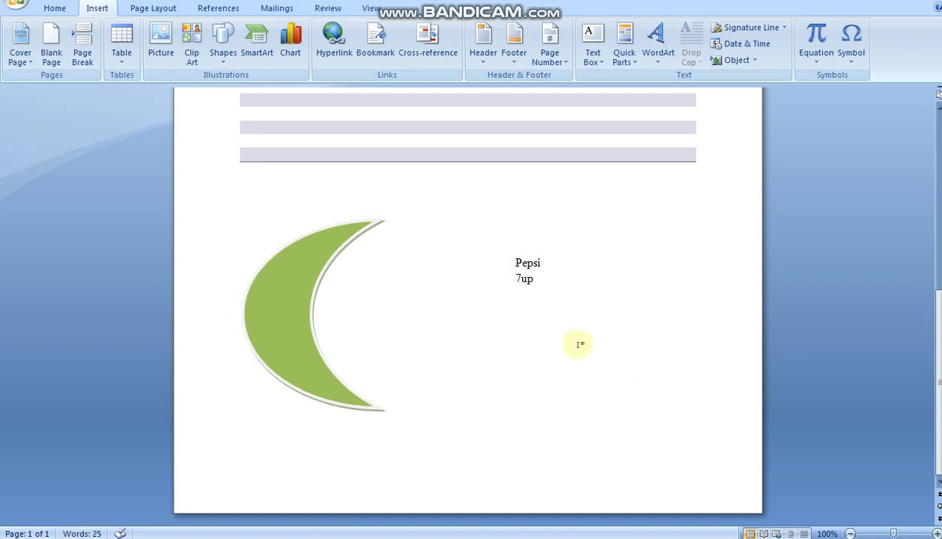
# Add 56 and 67 to the Pepsi and 7up lines and open Insert Chart
pyautogui.click(555, 264)
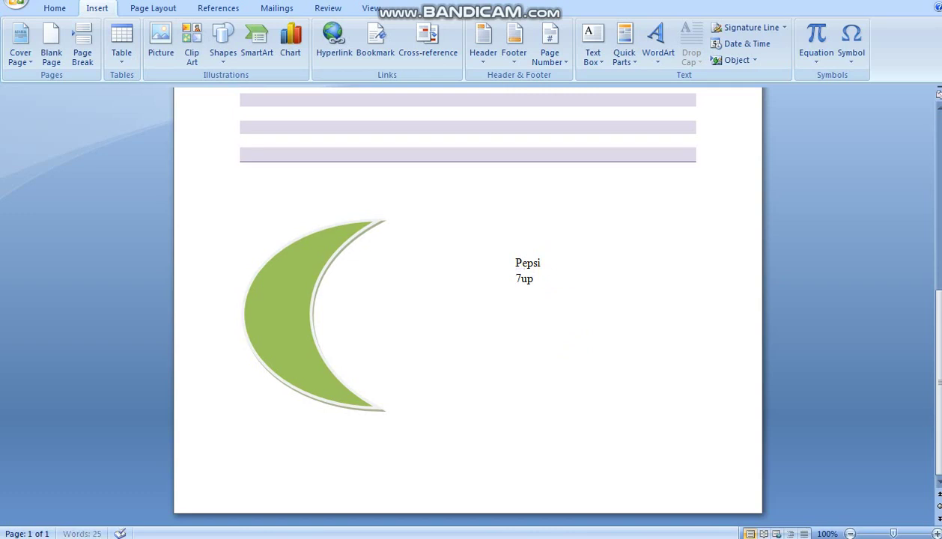
pyautogui.write('  56')
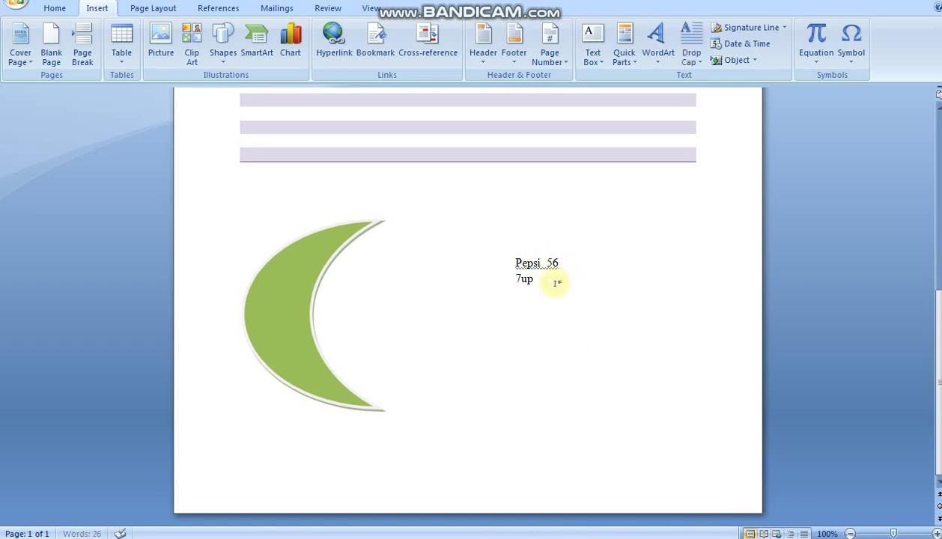
pyautogui.click(557, 282)
pyautogui.write('6')
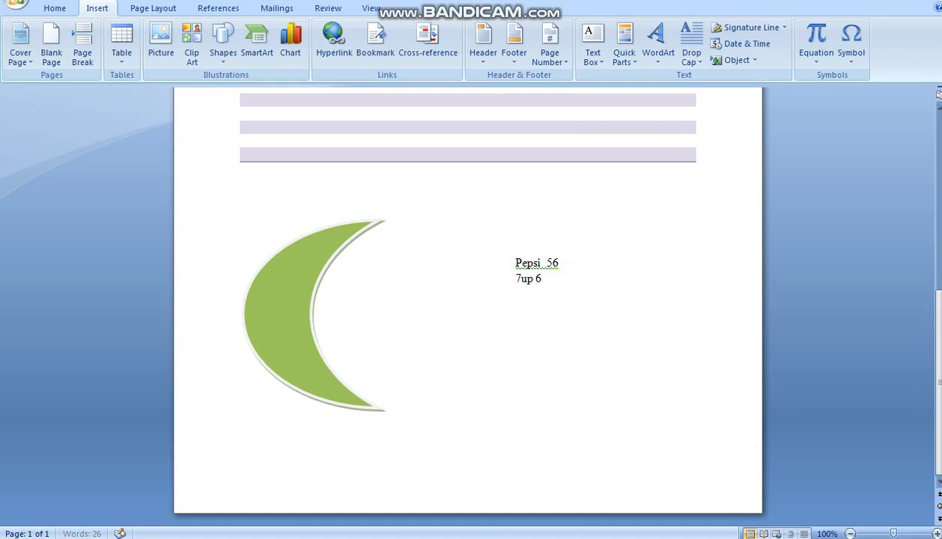
pyautogui.write('7')
pyautogui.click(291, 43)
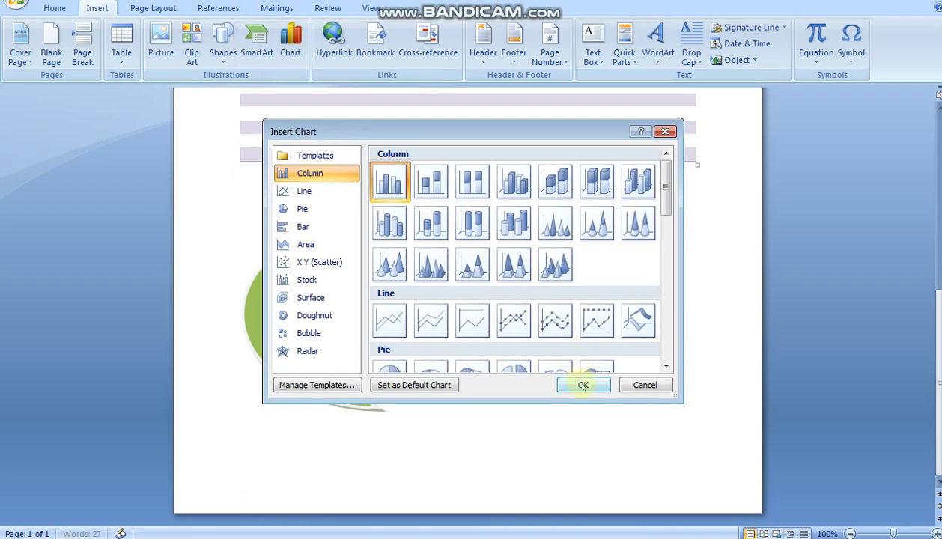
# Insert a clustered column chart of sample Series 1–3 over Category 1–4 below '7up 67'
pyautogui.click(584, 385)
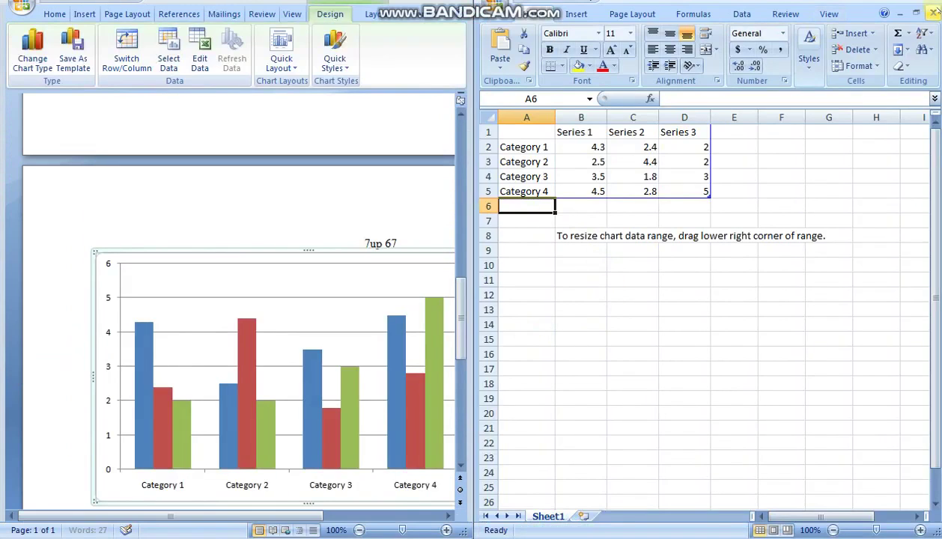
pyautogui.click(934, 14)
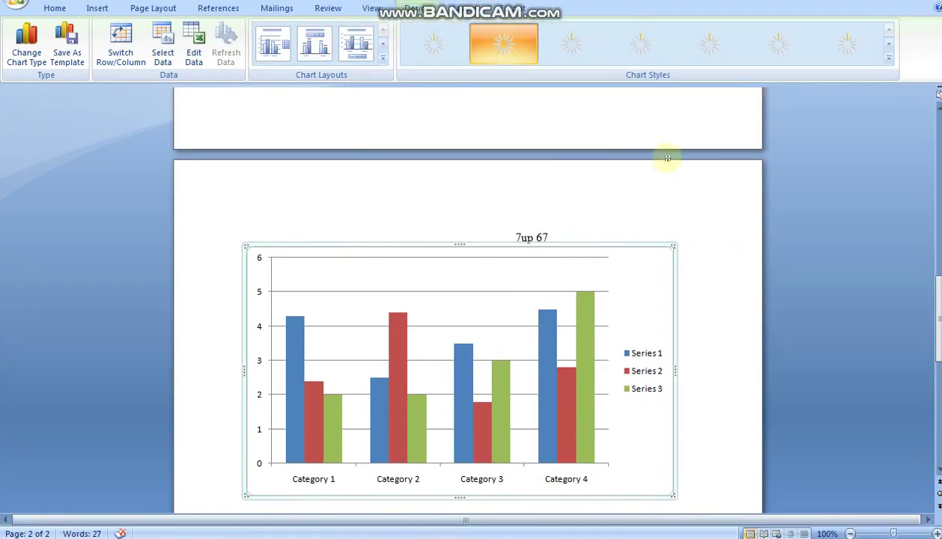
pyautogui.scroll(2, 593, 232)
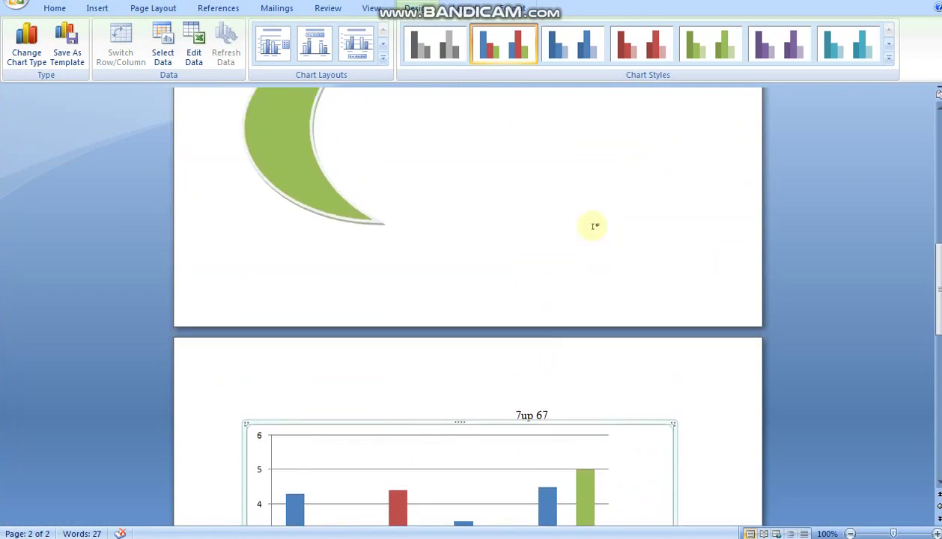
pyautogui.scroll(-5, 593, 232)
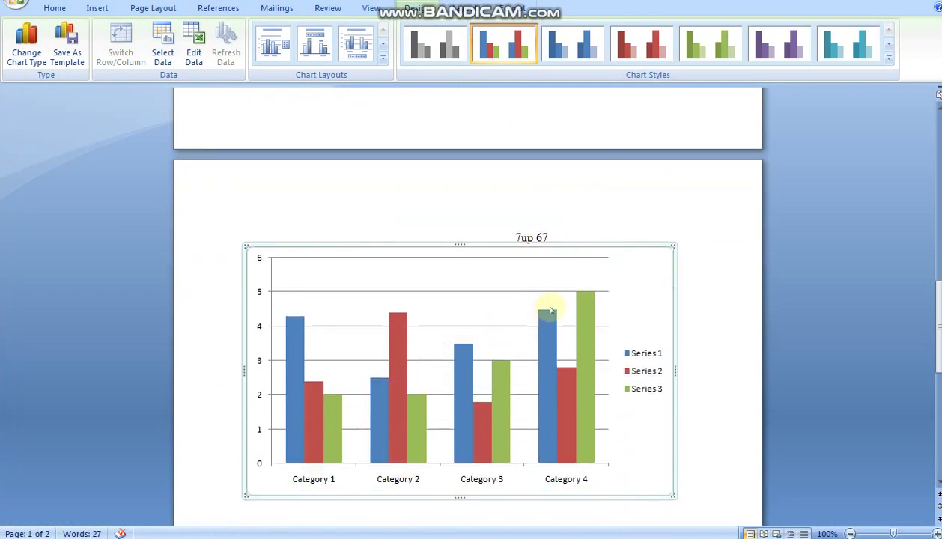
pyautogui.scroll(4, 552, 304)
pyautogui.scroll(6, 551, 294)
pyautogui.scroll(5, 549, 286)
pyautogui.scroll(3, 547, 282)
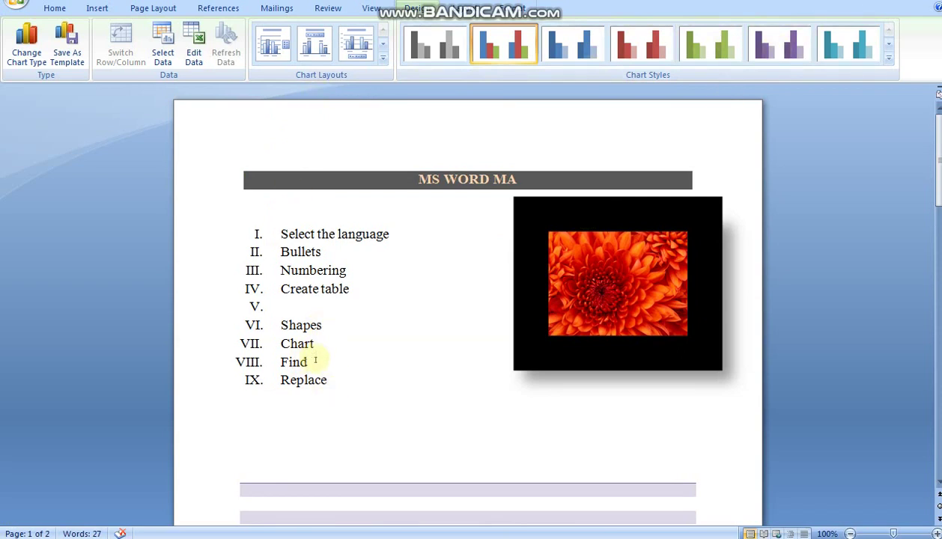
pyautogui.moveTo(314, 361); pyautogui.dragTo(273, 361)
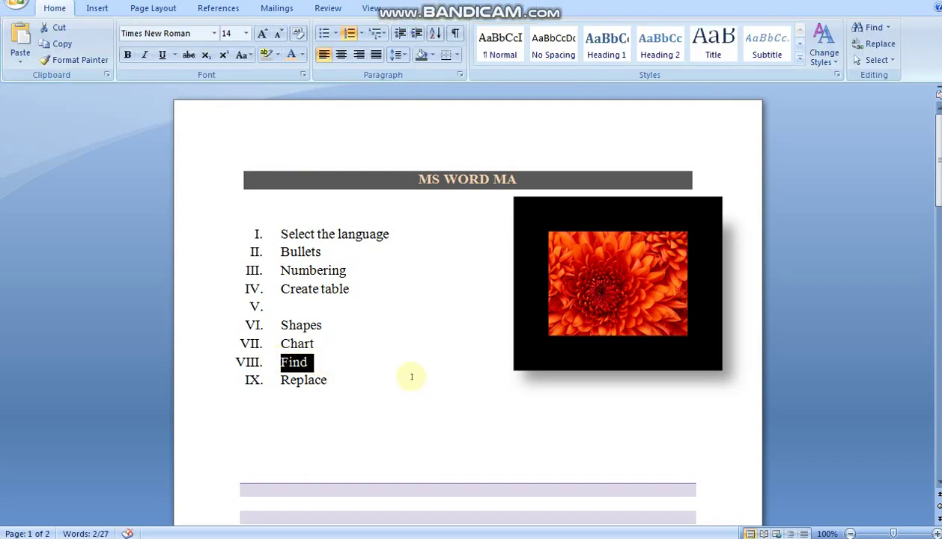
pyautogui.hotkey('ctrl', 'f')
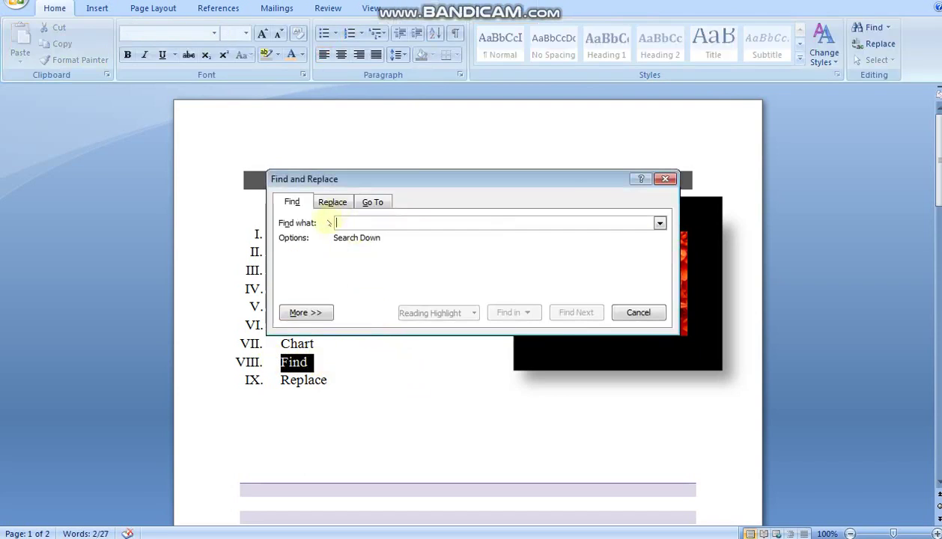
pyautogui.click(333, 203)
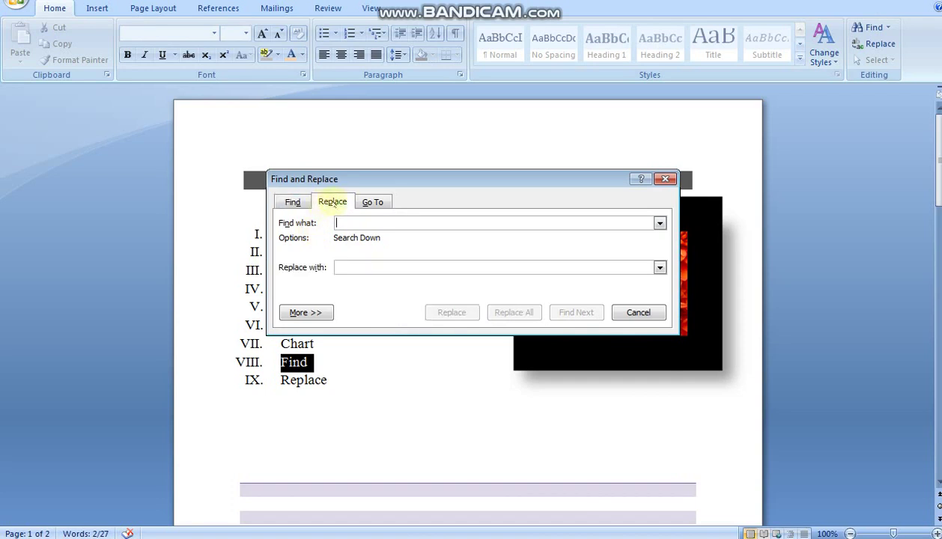
pyautogui.click(303, 203)
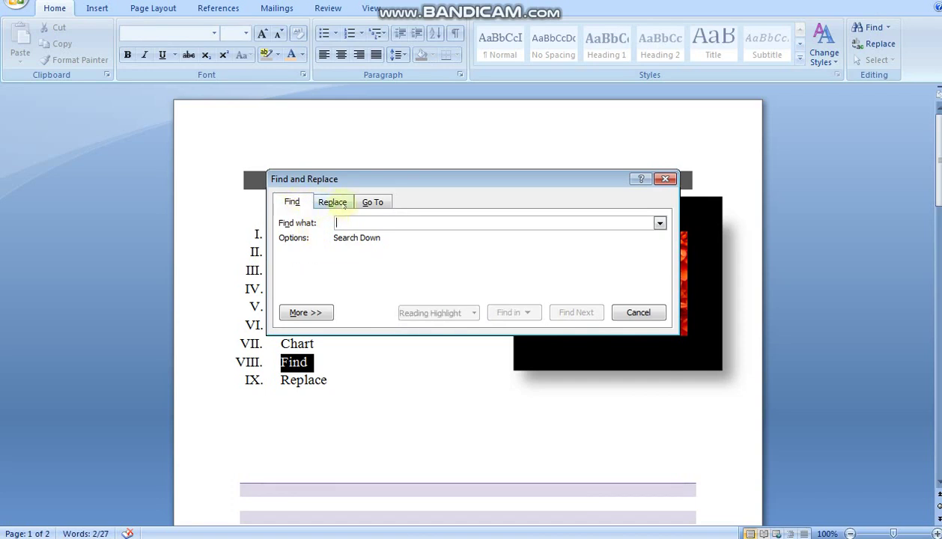
pyautogui.click(665, 179)
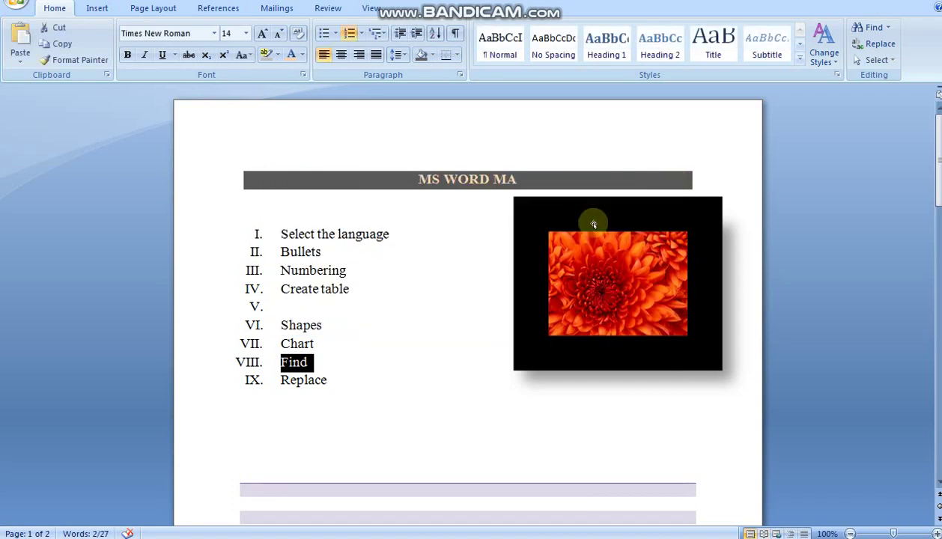